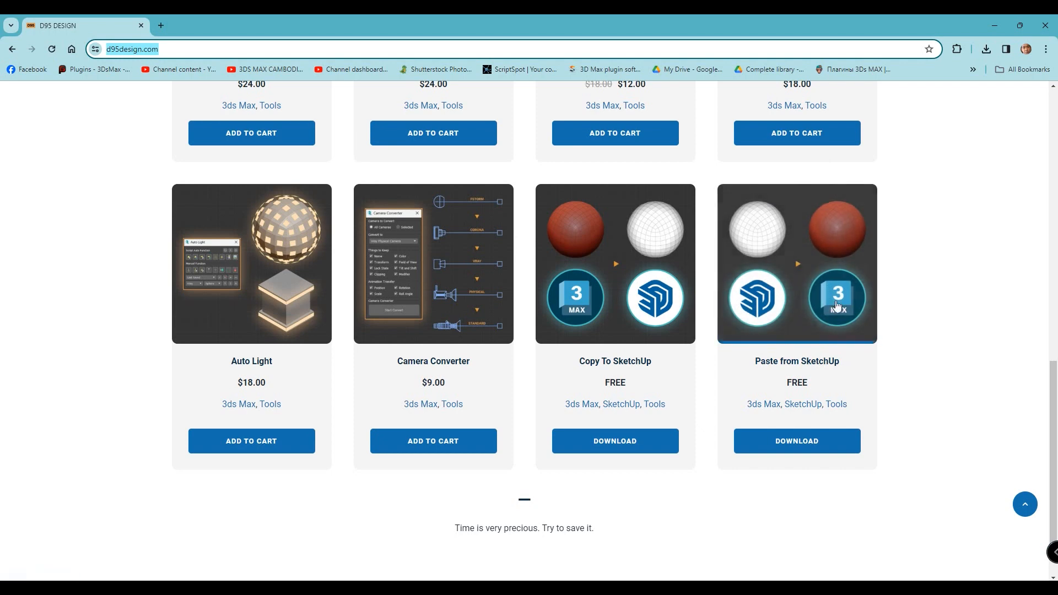
- Open the download page of the free Paste from SketchUp tool on the D95 DESIGN site
click(814, 451)
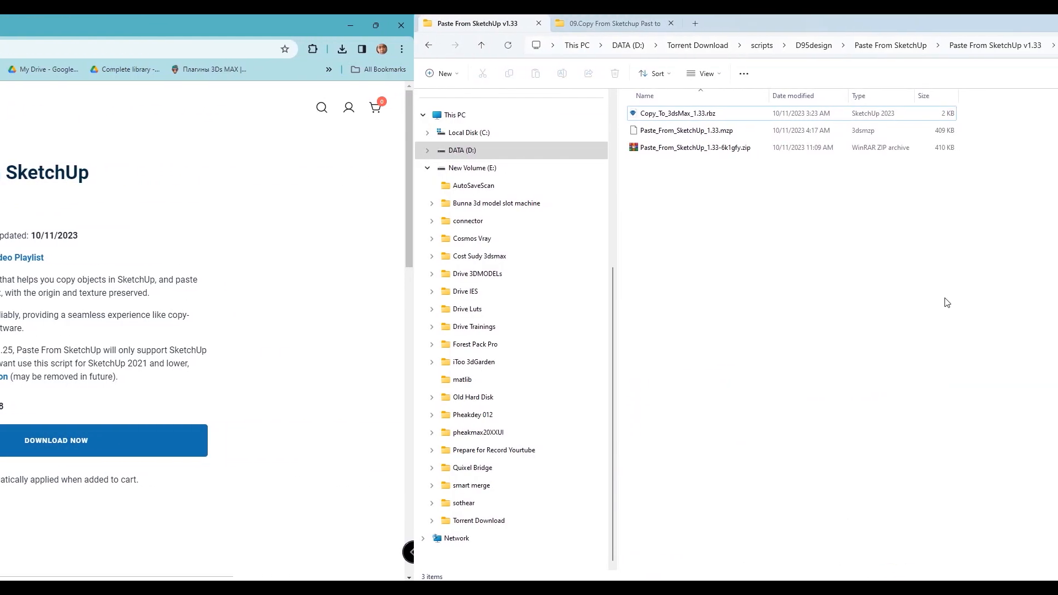
- In File Explorer, look over the downloaded zip archive and the files Copy_To_3dsMax_1.33.rbz and Paste_From_SketchUp_1.33.mzp
click(316, 147)
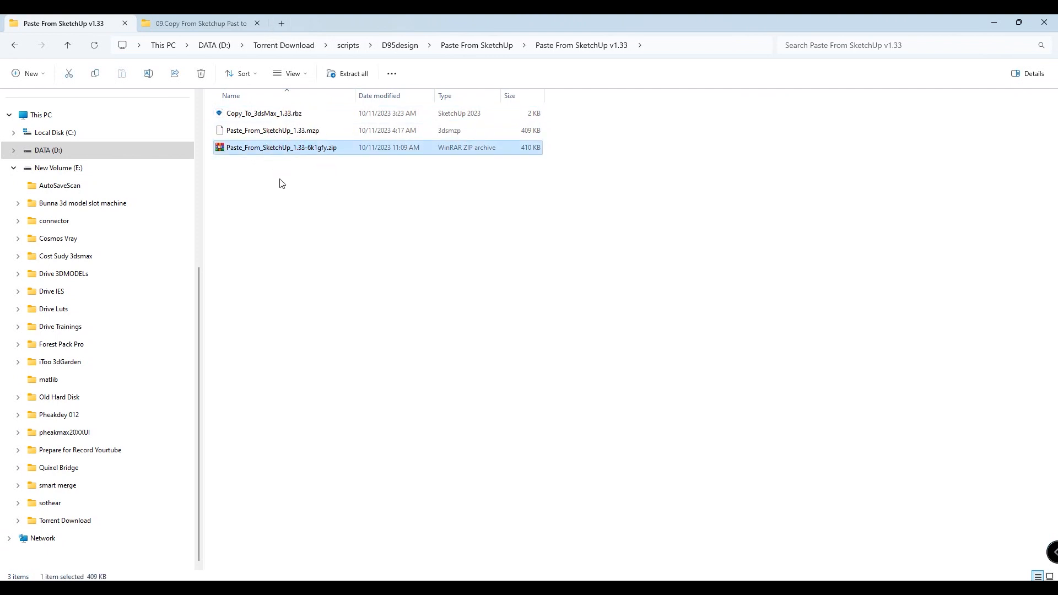
click(270, 113)
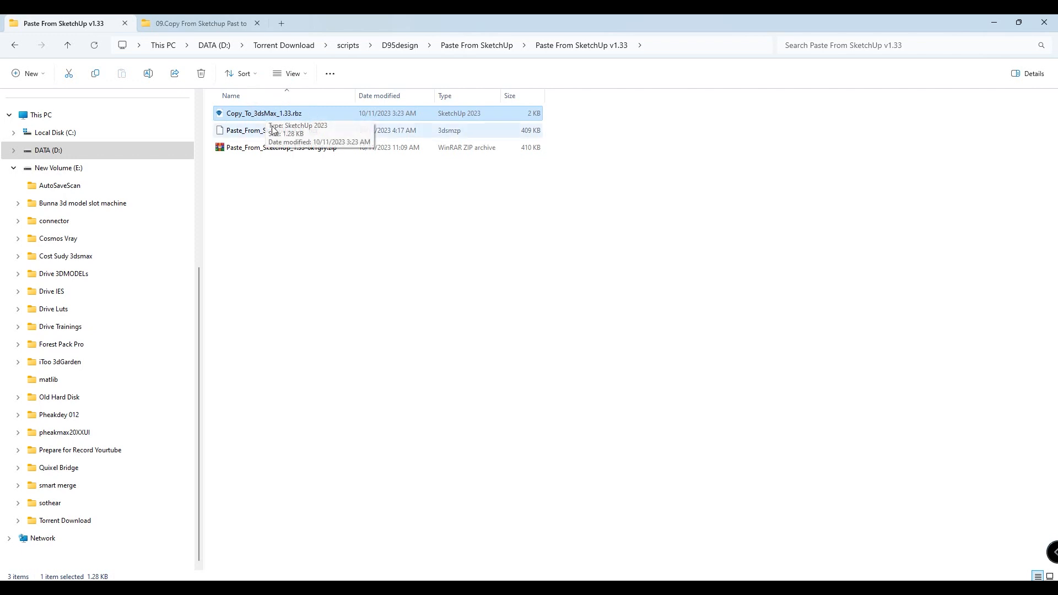
click(246, 135)
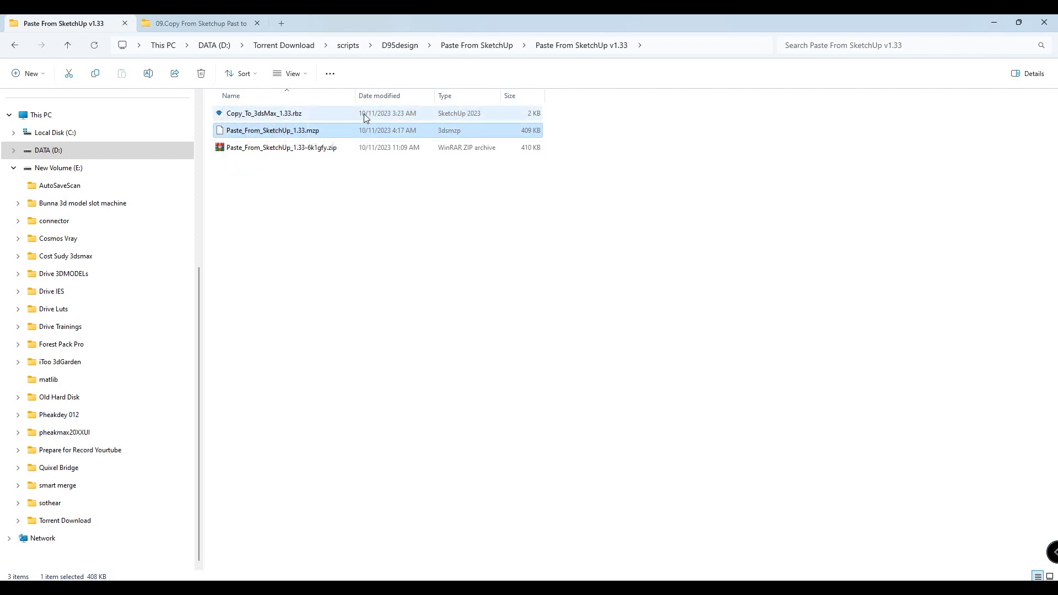
click(276, 115)
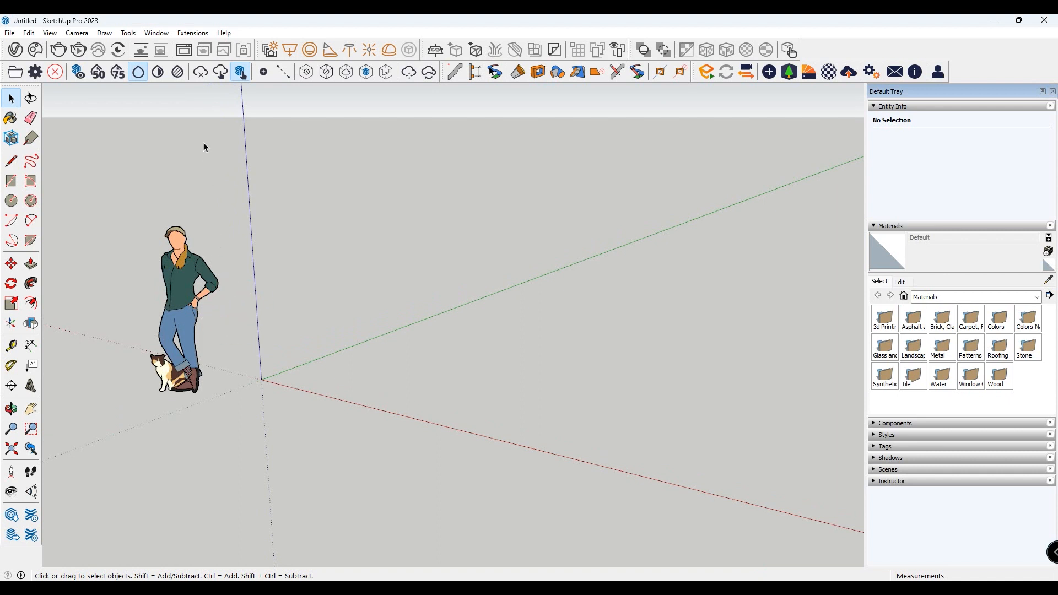
- In SketchUp, open the Extension Manager and start installing an extension from a file
click(191, 35)
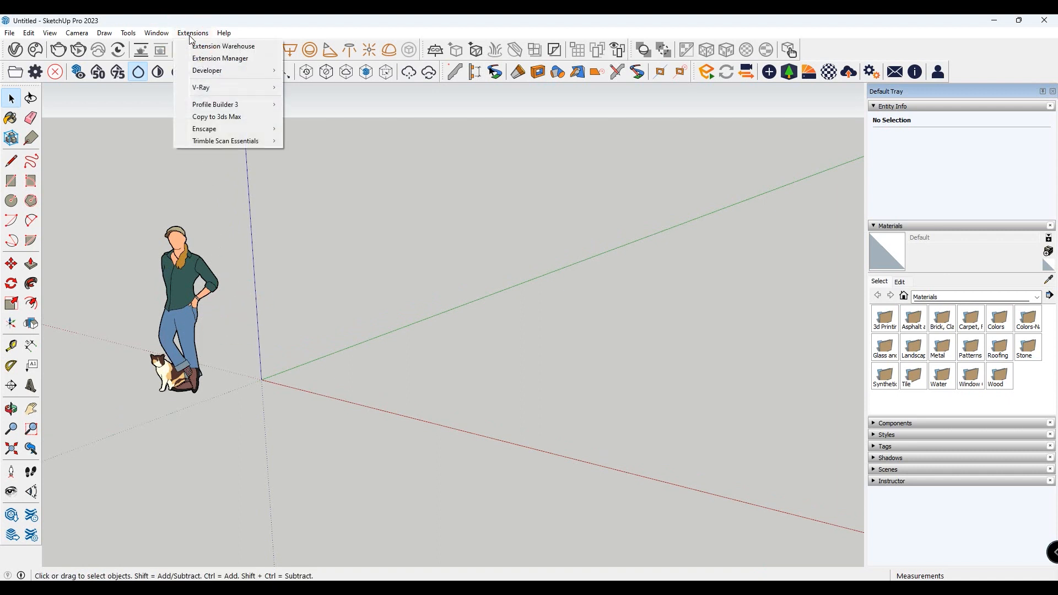
click(224, 59)
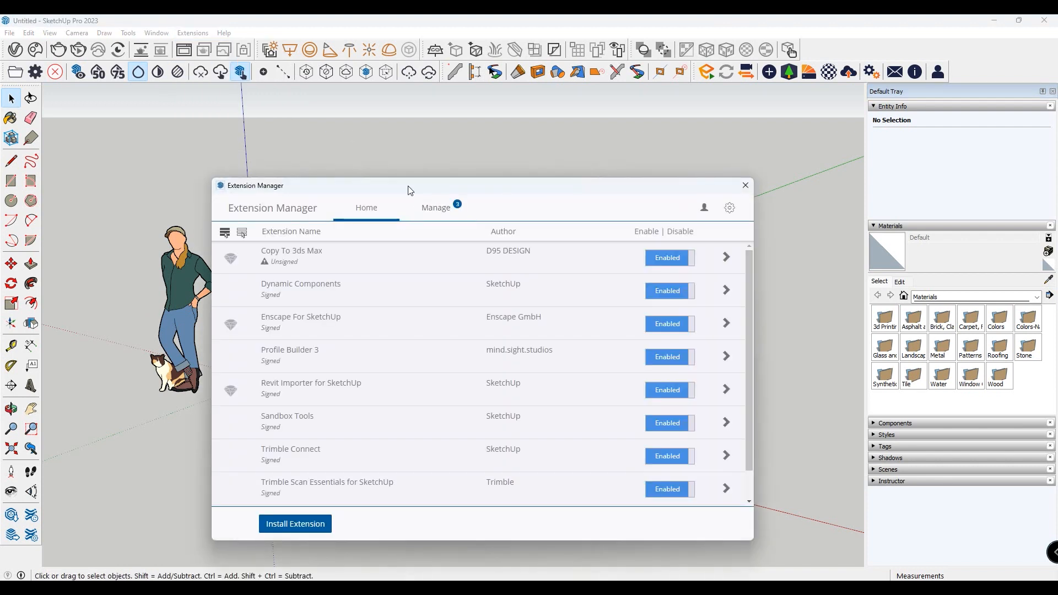
click(312, 530)
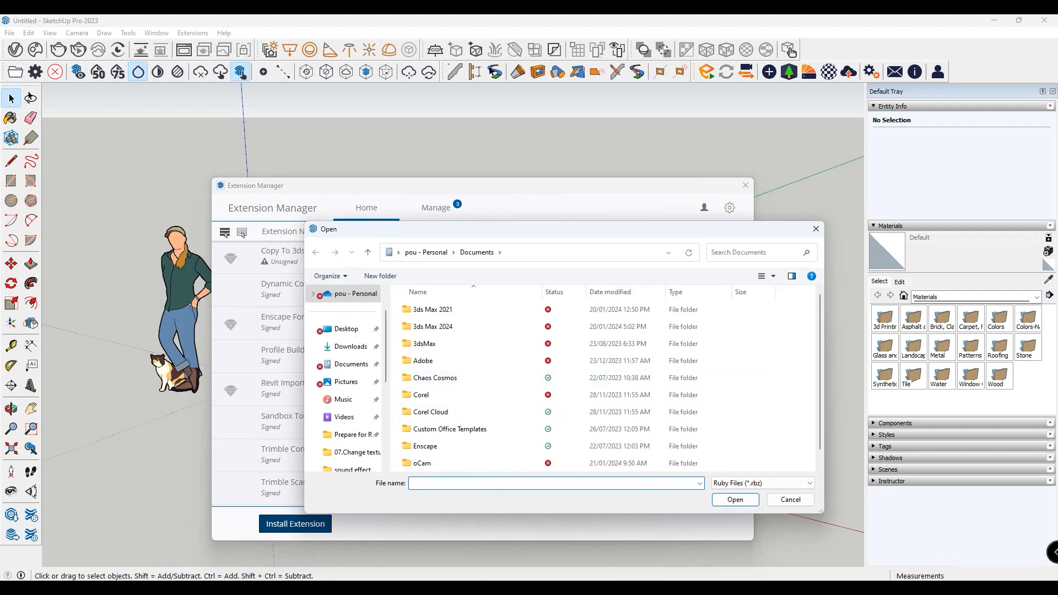
- Switch to File Explorer and copy the path of the Paste From SketchUp v1.33 folder
mouse_move(468, 552)
click(468, 532)
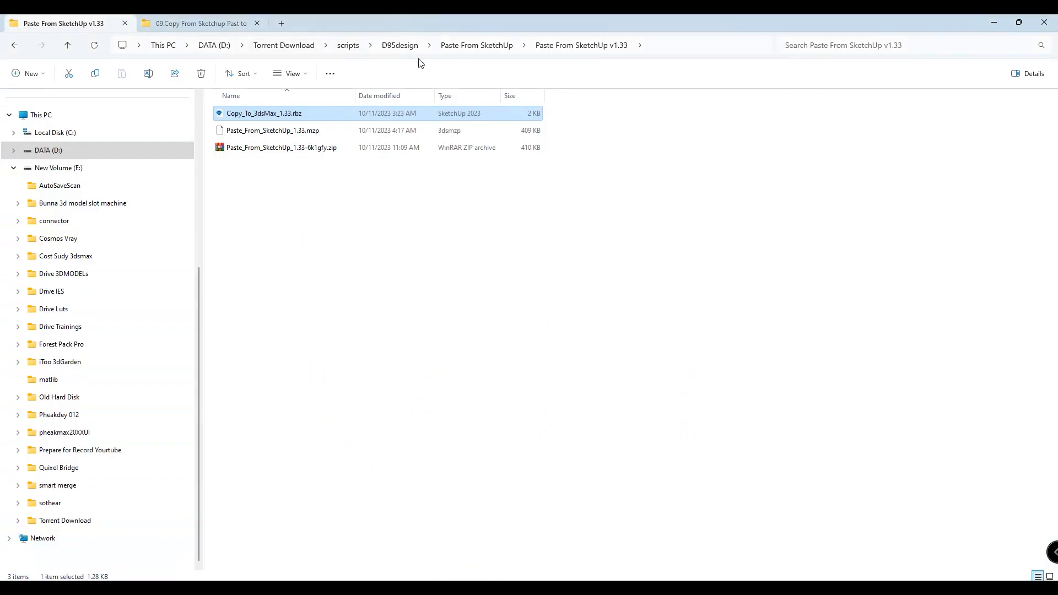
click(657, 46)
right_click(657, 47)
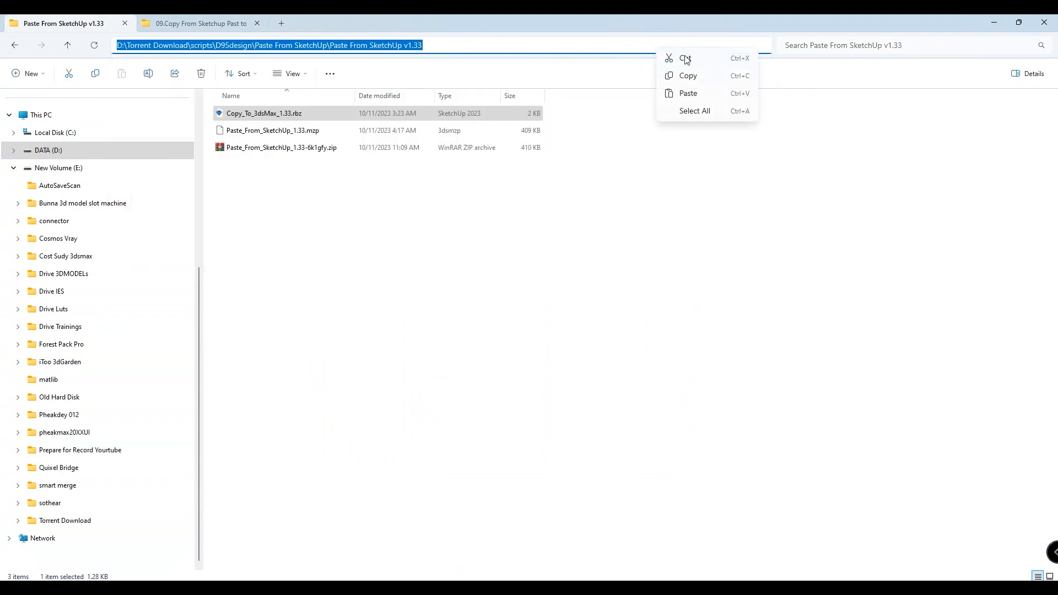
click(691, 76)
click(461, 310)
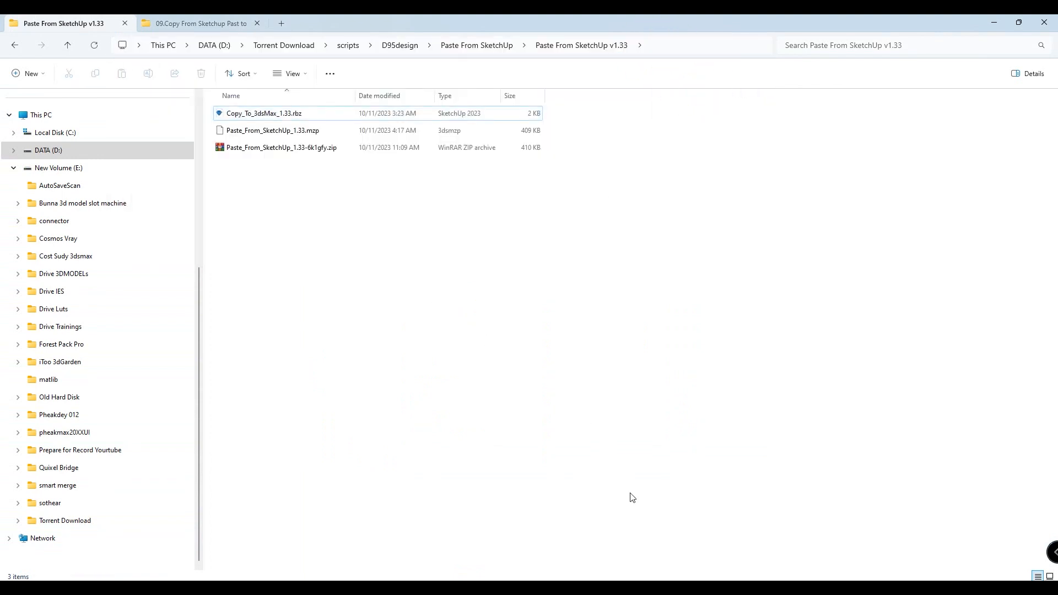
- Back in SketchUp, go to the copied folder path and install the extension file Copy_To_3dsMax_1.33.rbz
click(627, 545)
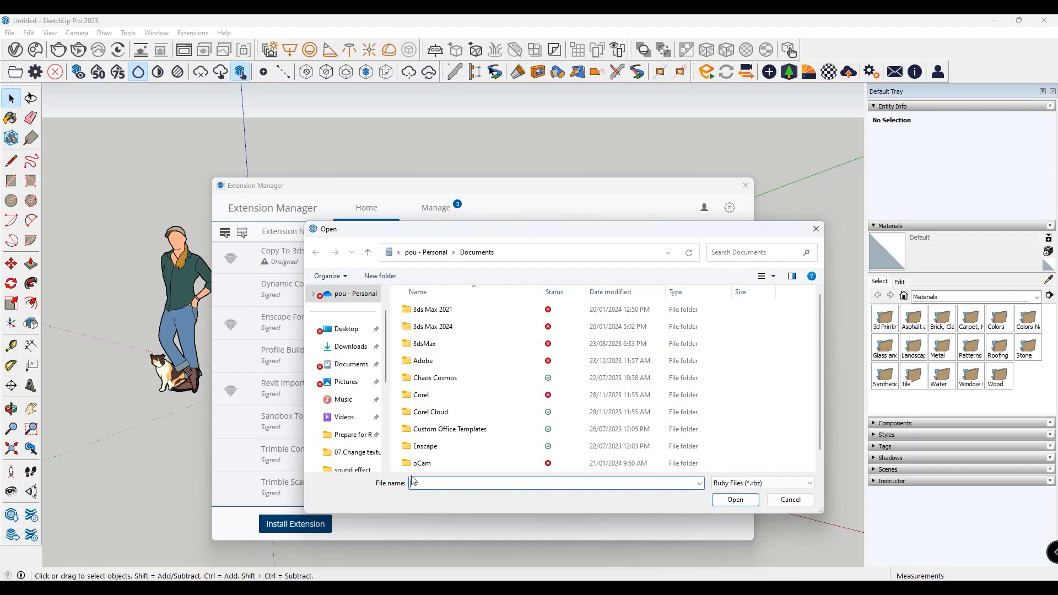
right_click(427, 485)
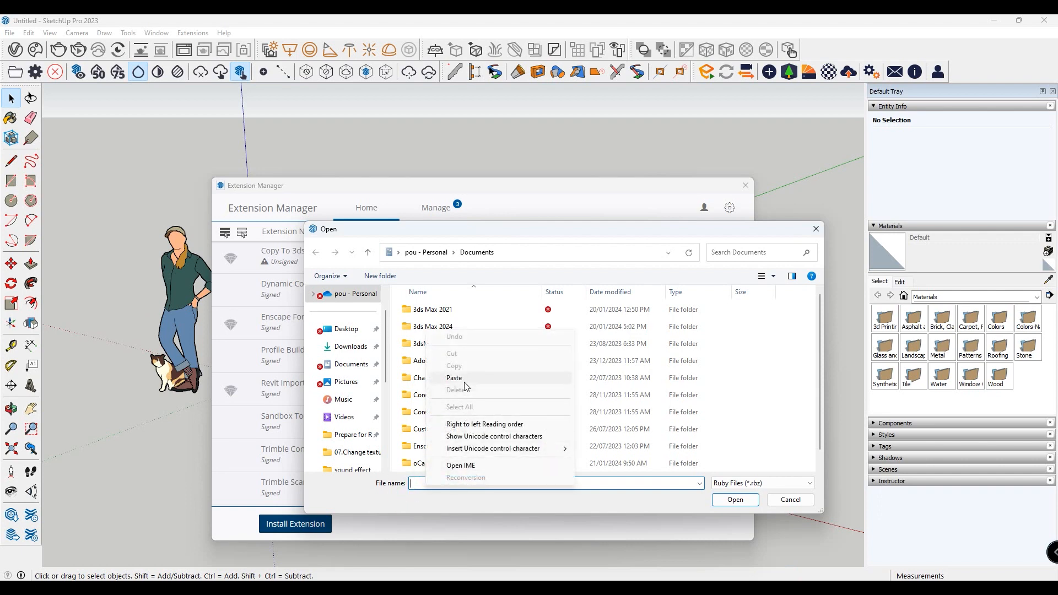
click(463, 378)
click(735, 499)
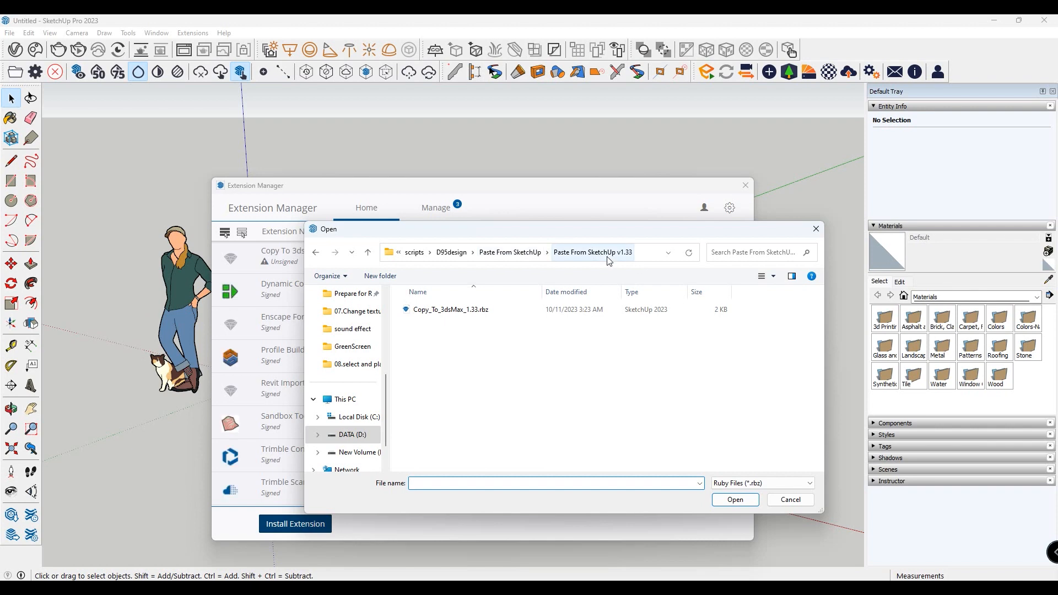
click(477, 319)
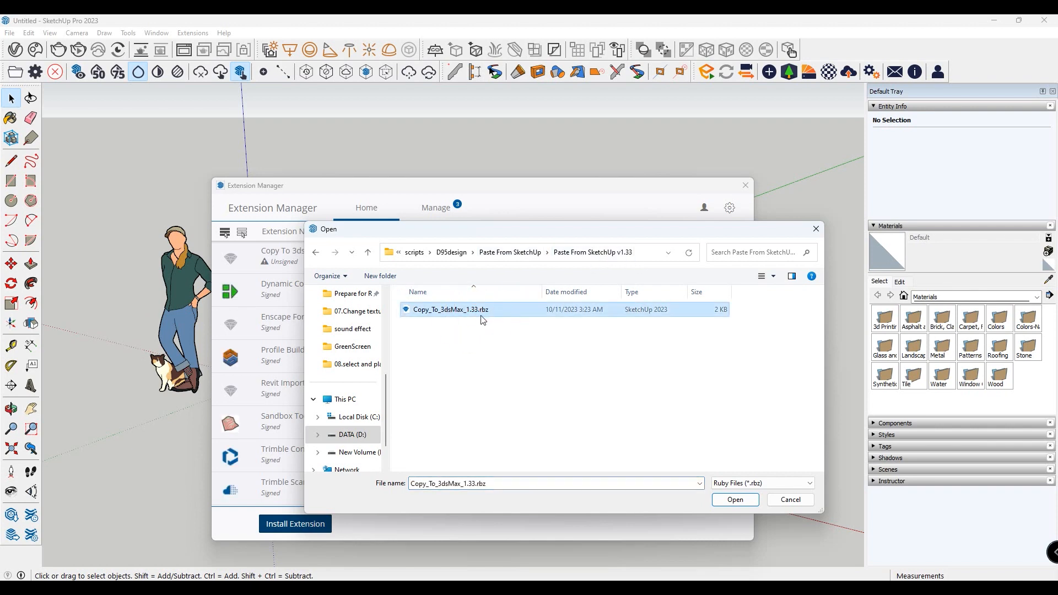
click(735, 501)
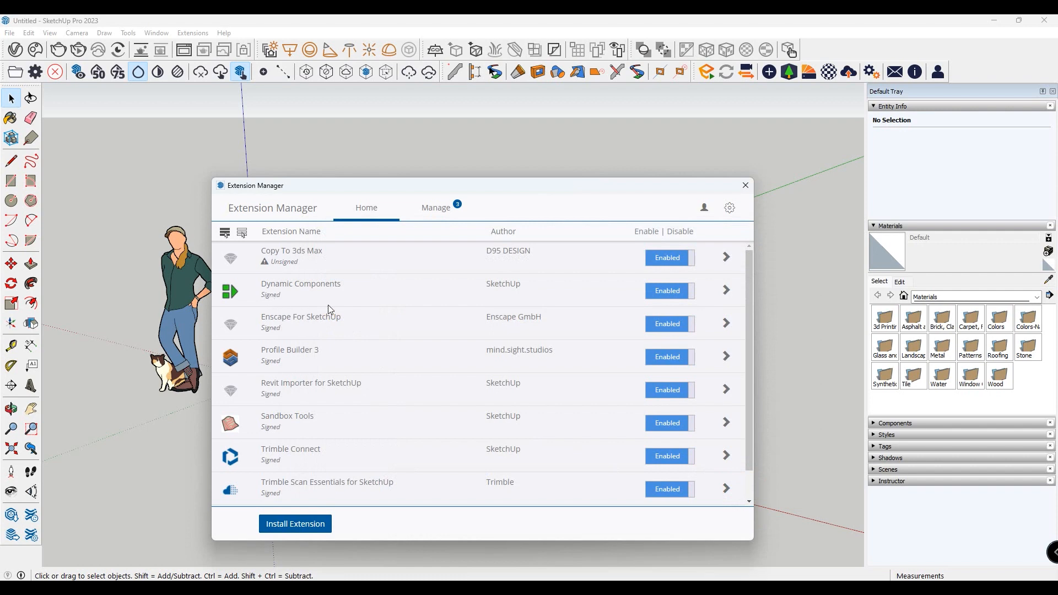
- Check the Copy To 3ds Max entry in the Extension Manager, close the manager and find the Copy to 3ds Max command
scroll(338, 296, down, 2)
scroll(333, 293, up, 2)
click(302, 255)
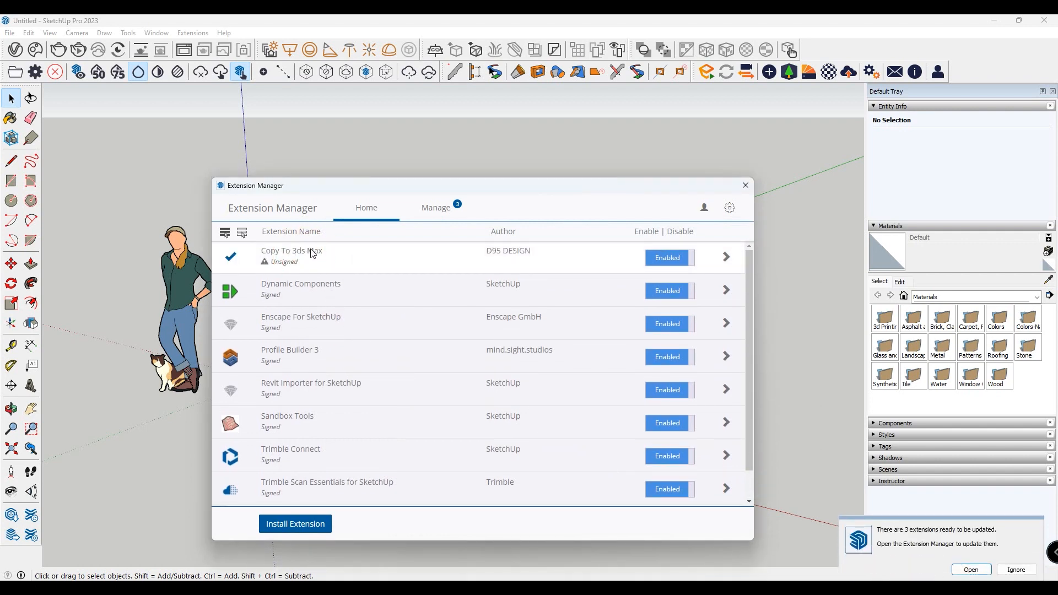
click(746, 186)
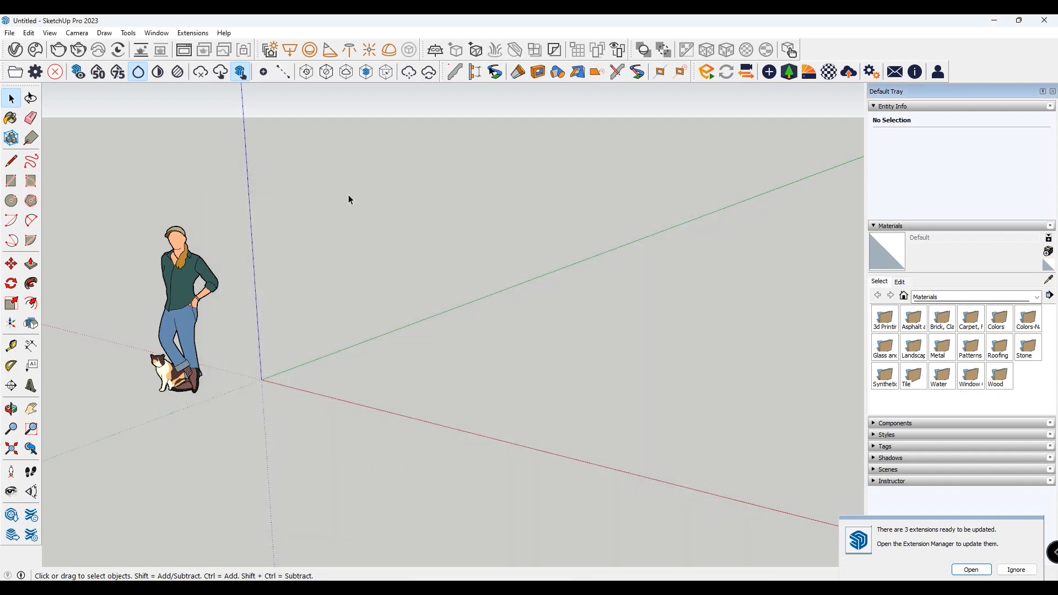
click(193, 33)
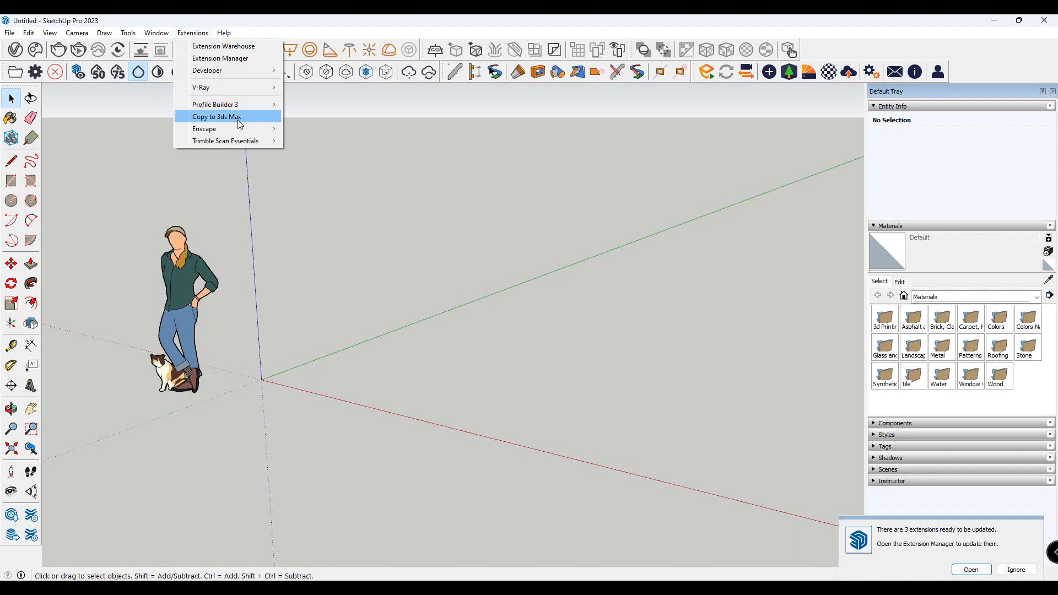
click(256, 119)
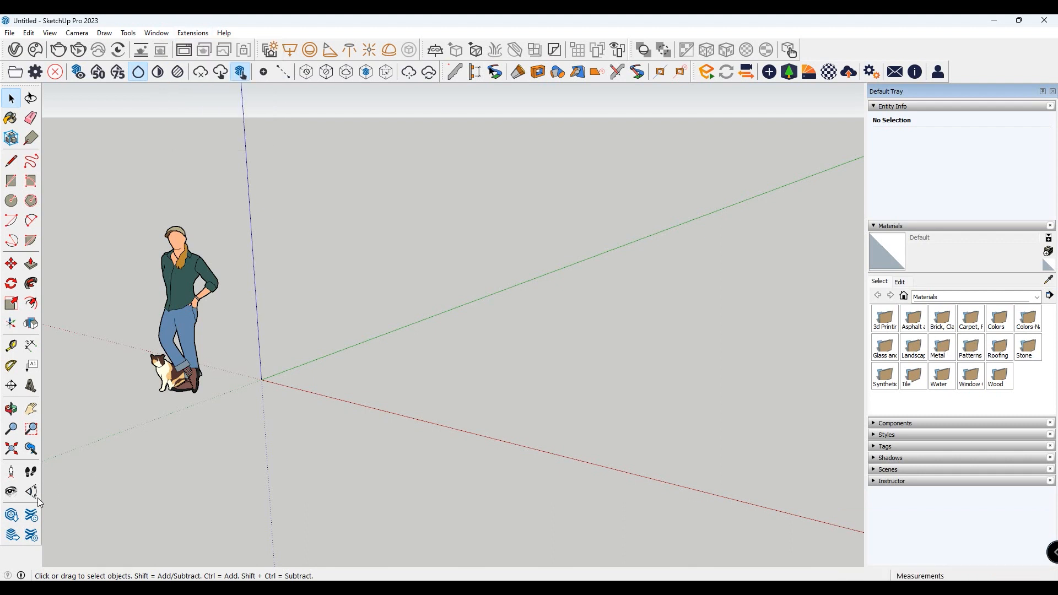
- Open 3D Warehouse and browse its Models category for a furniture model to bring in
click(11, 517)
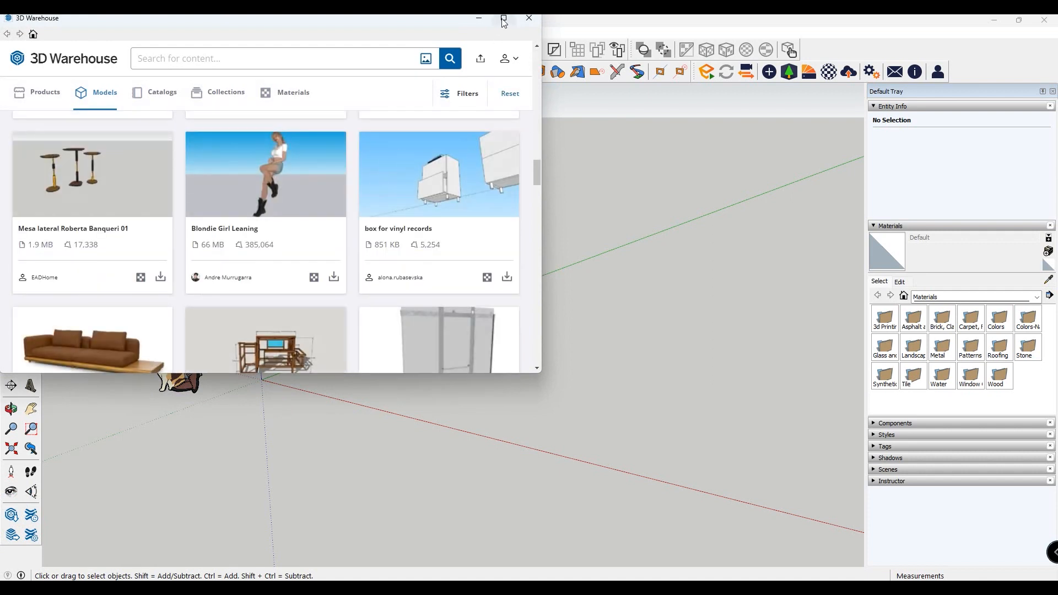
scroll(275, 206, down, 2)
scroll(239, 235, up, 6)
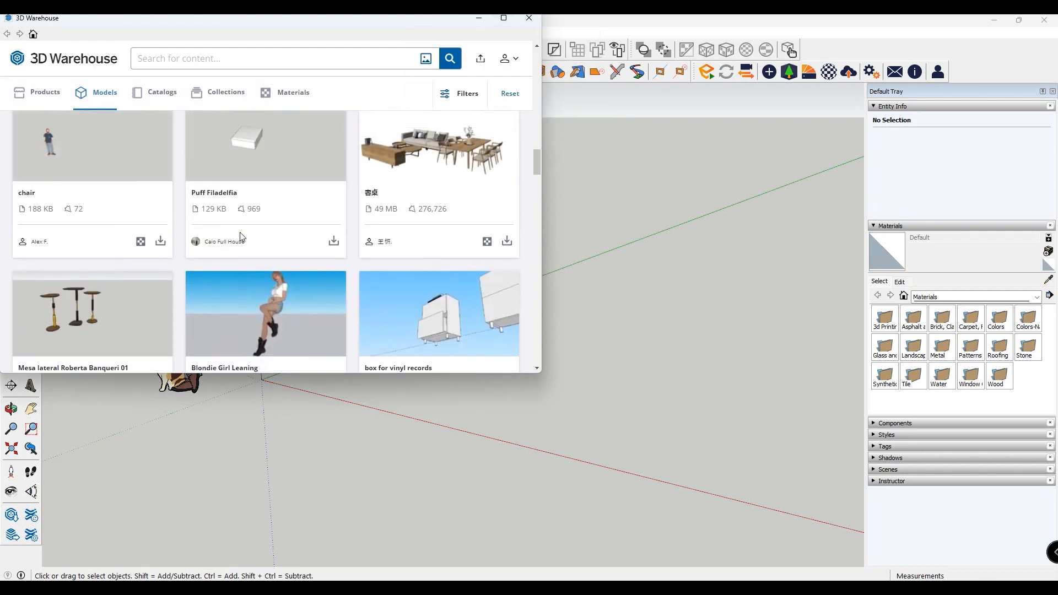
click(104, 102)
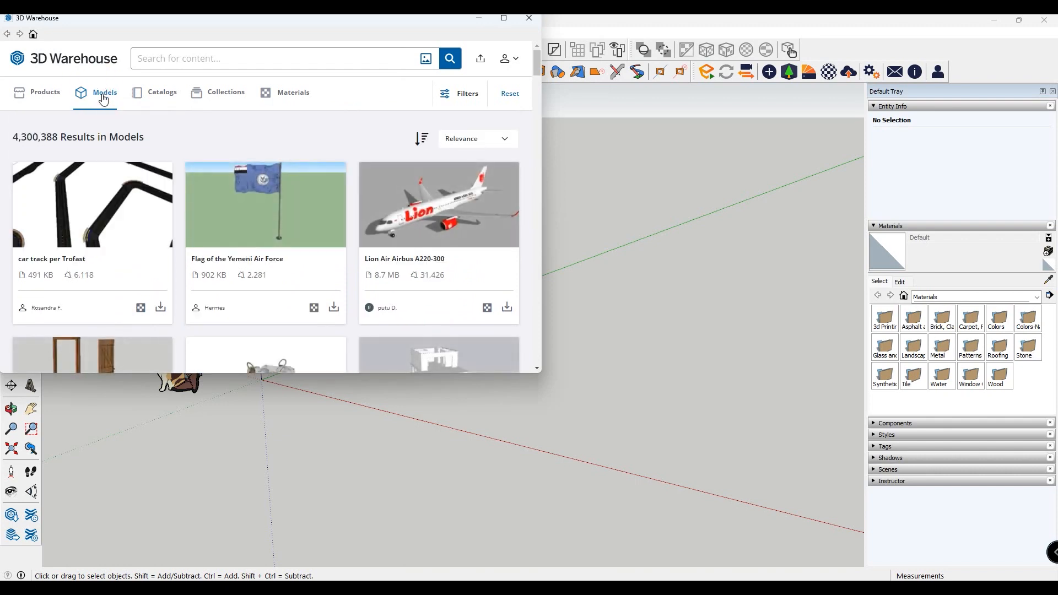
scroll(125, 212, down, 3)
scroll(132, 213, down, 6)
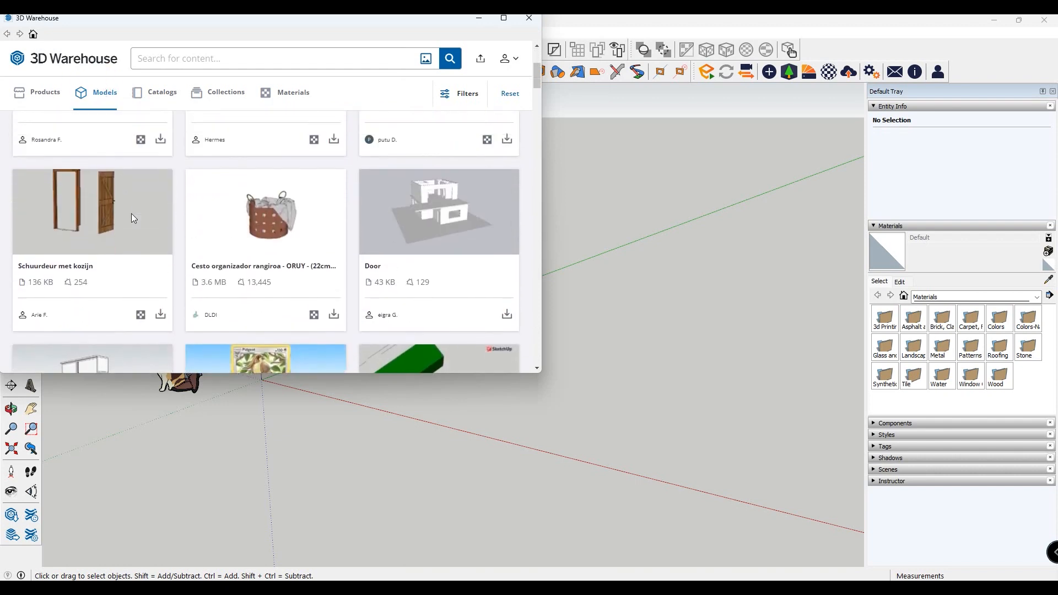
scroll(134, 215, down, 5)
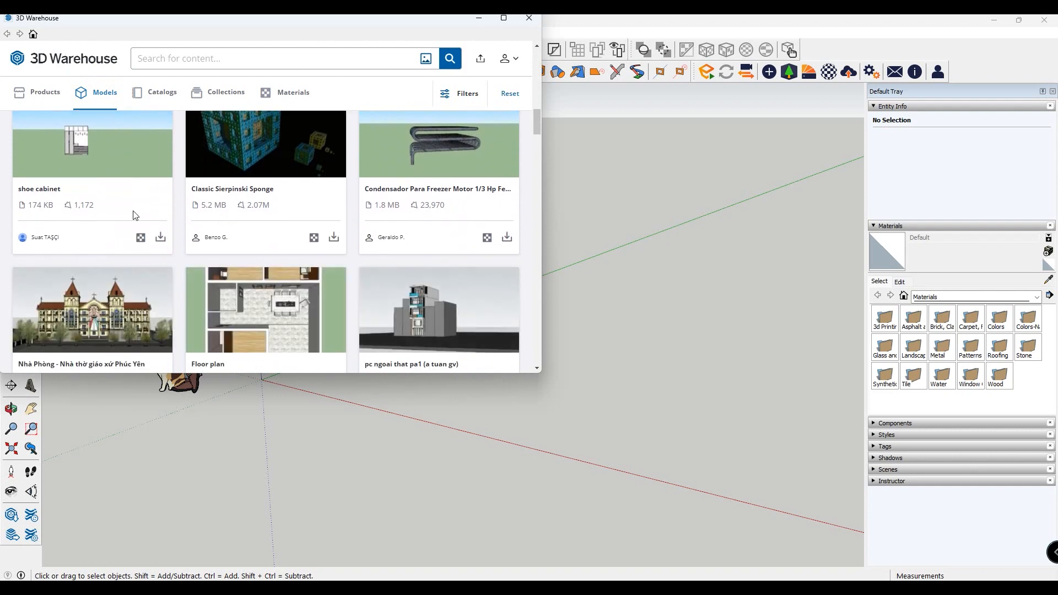
scroll(134, 215, down, 8)
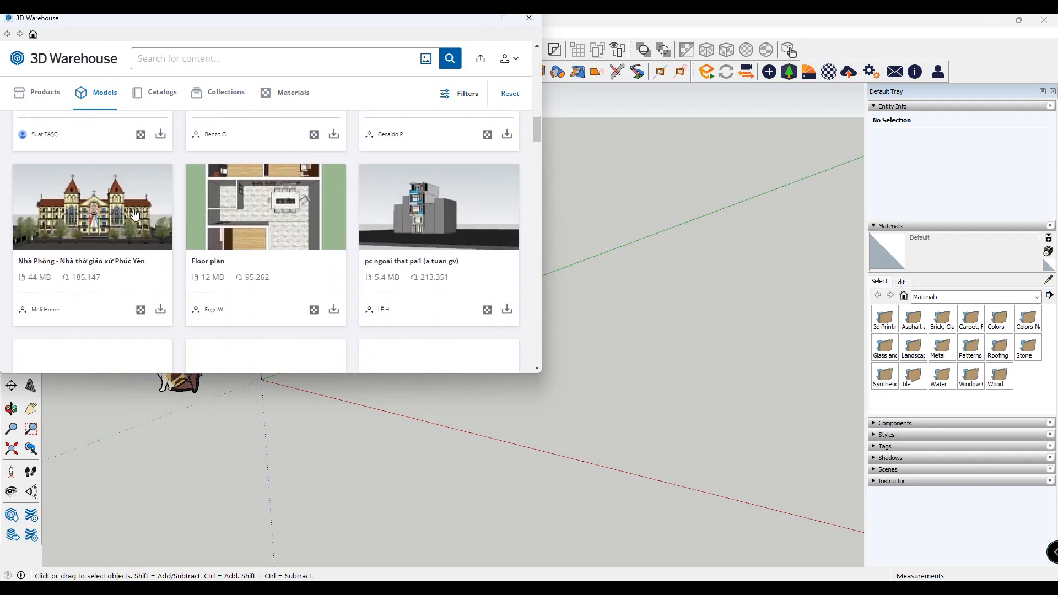
scroll(133, 210, down, 7)
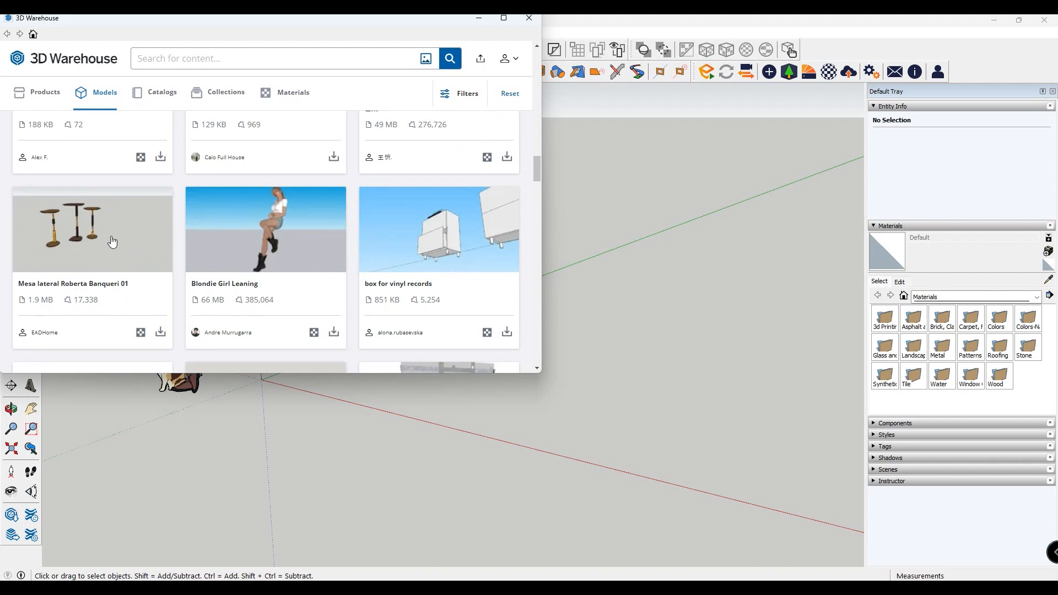
- Load Mesa lateral Roberta Banqueri 01 directly into the SketchUp model and place it on the ground near the origin
click(159, 334)
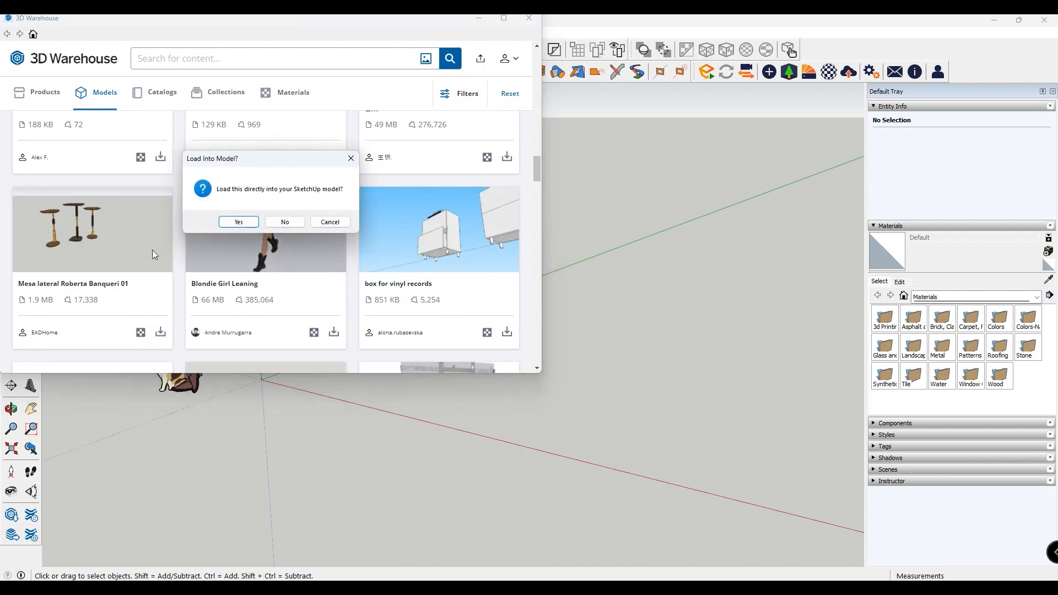
click(235, 223)
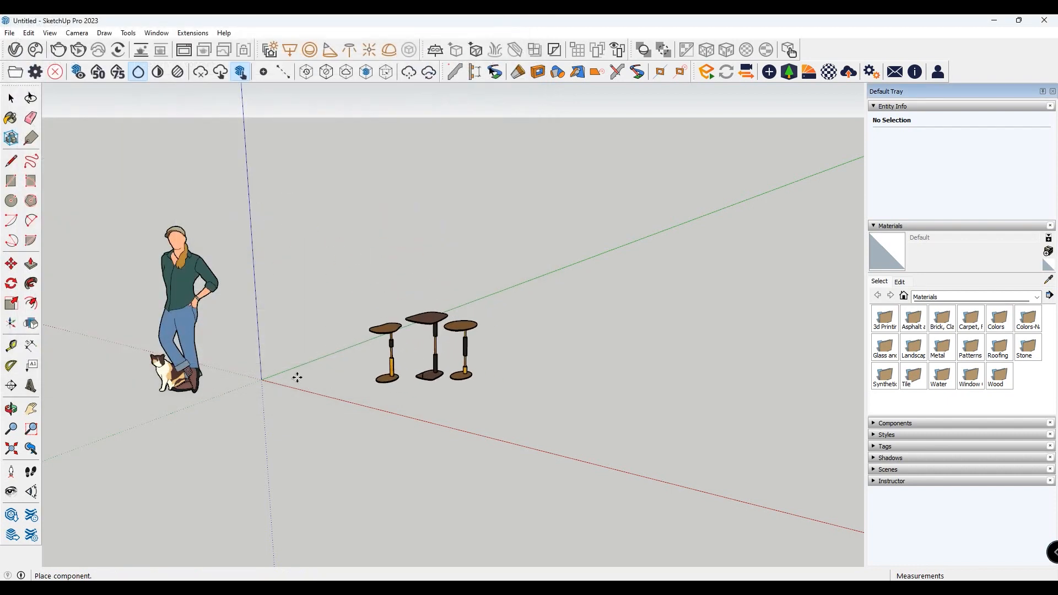
click(331, 381)
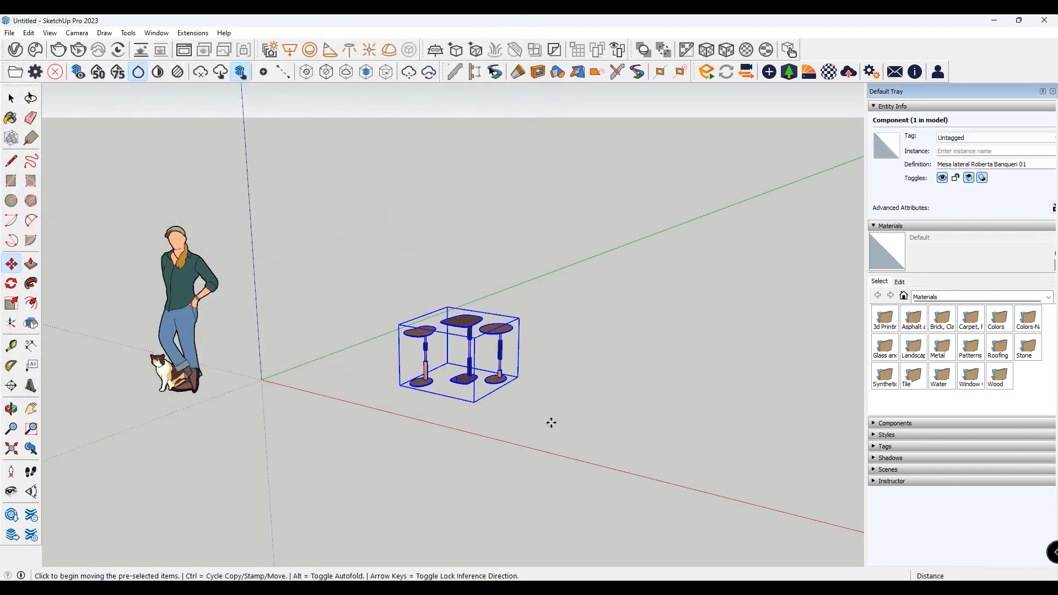
key(space)
click(587, 395)
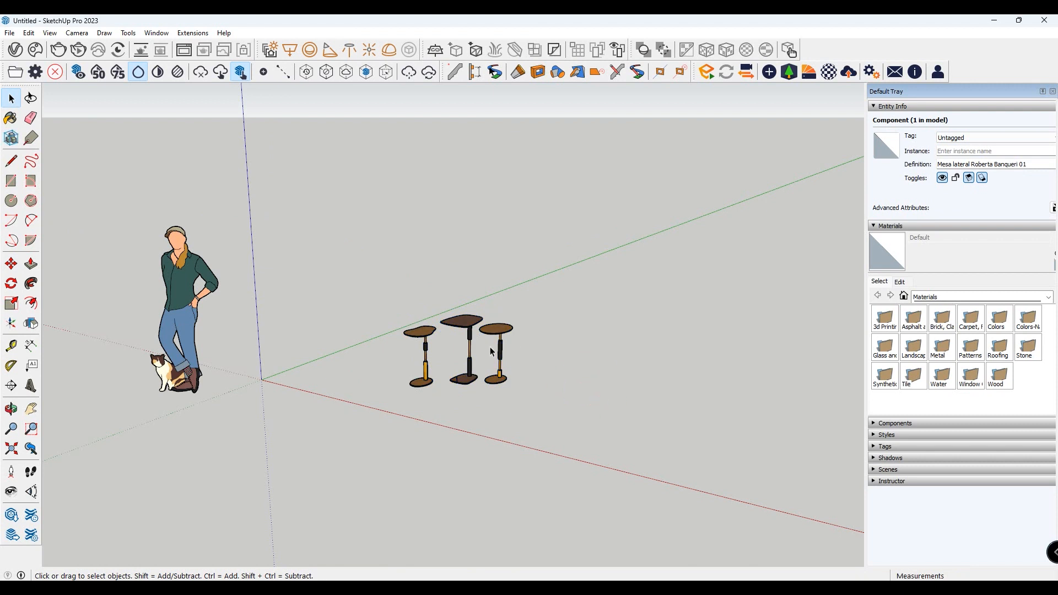
- Select the side table component and copy it with the Copy to 3ds Max extension
scroll(489, 346, up, 4)
click(457, 385)
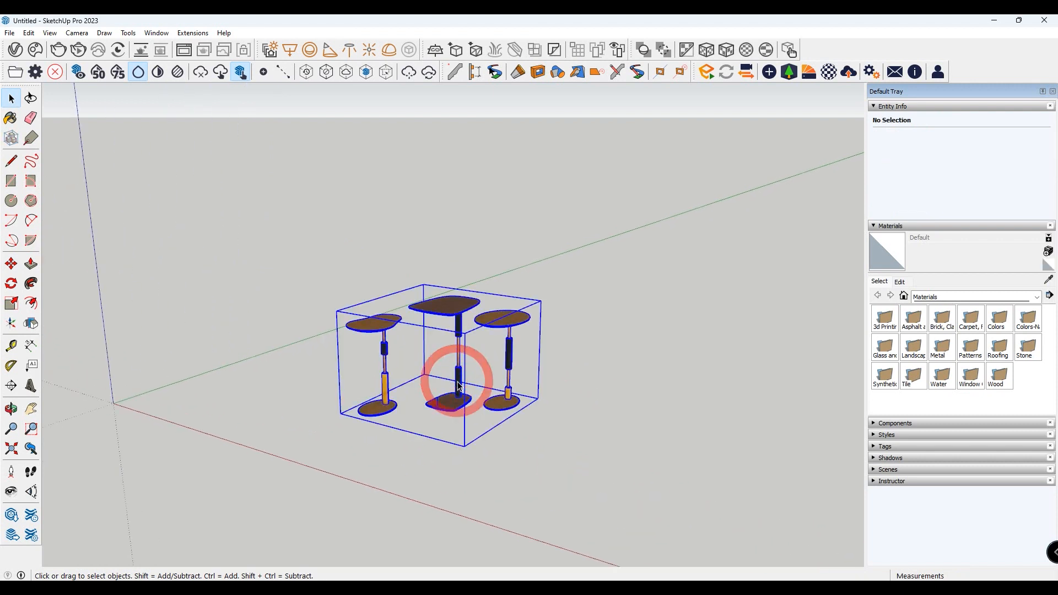
click(194, 34)
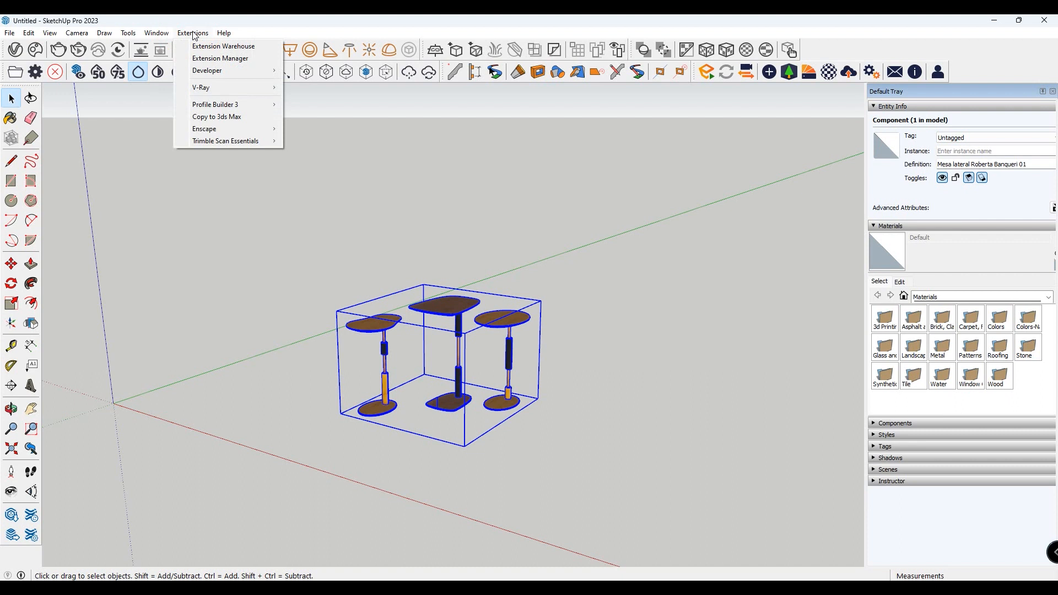
click(255, 122)
click(503, 233)
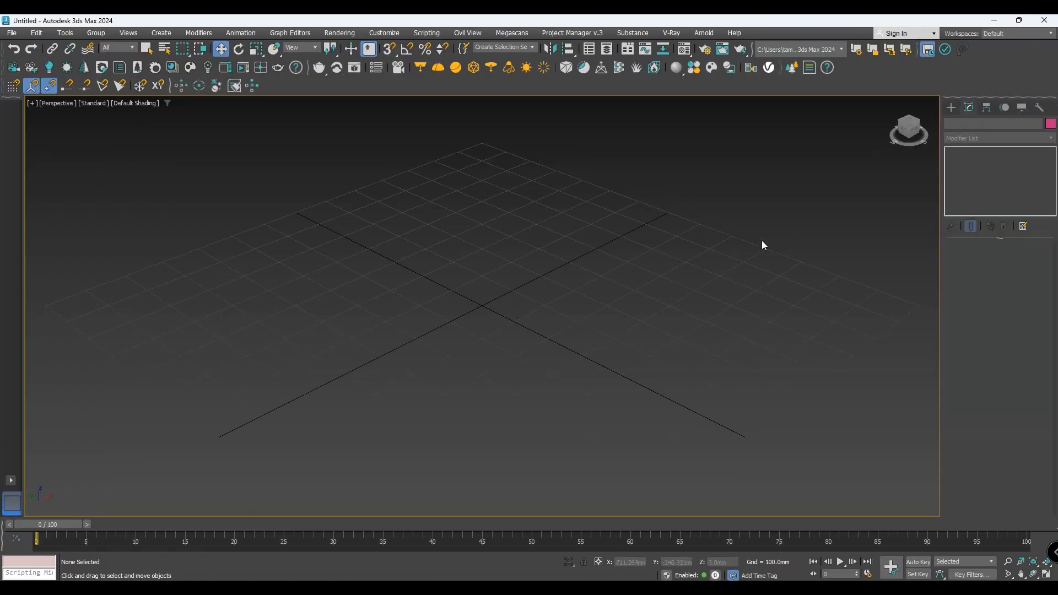
- Start running a script in 3ds Max and copy the path of the Paste From SketchUp v1.33 folder from File Explorer
click(426, 32)
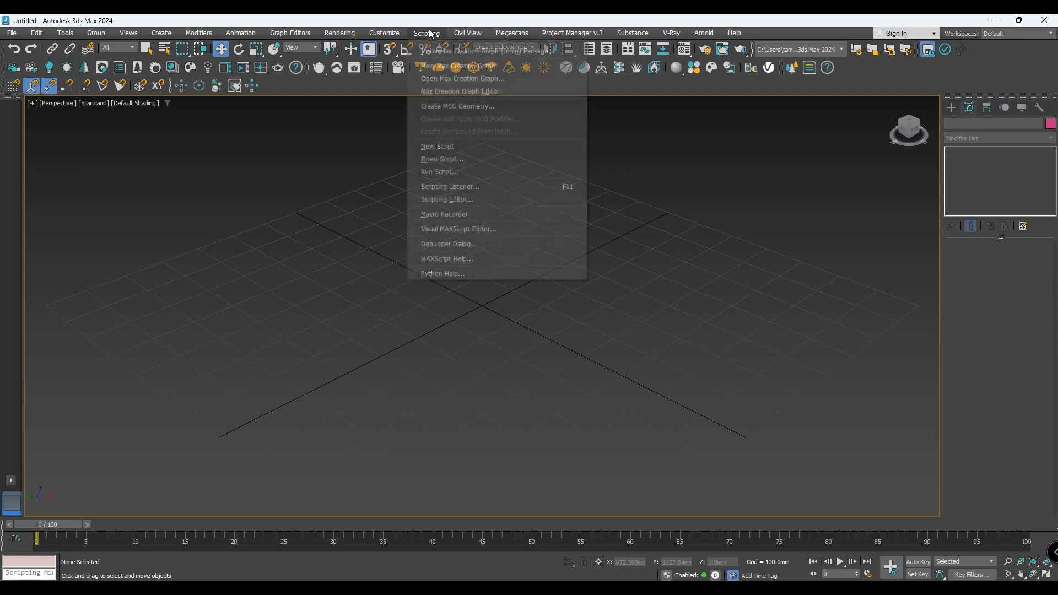
click(458, 172)
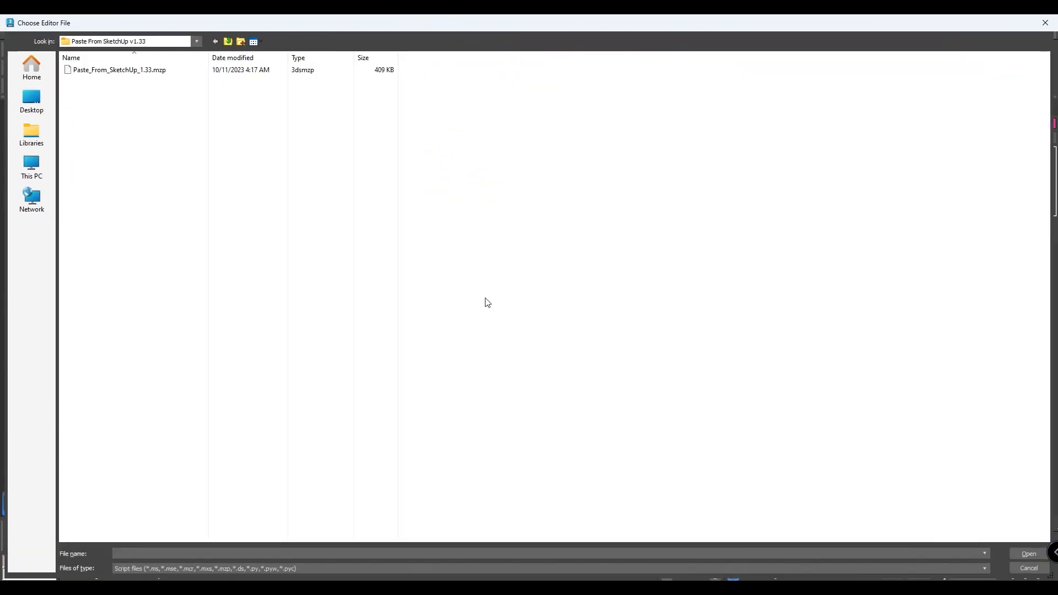
click(473, 586)
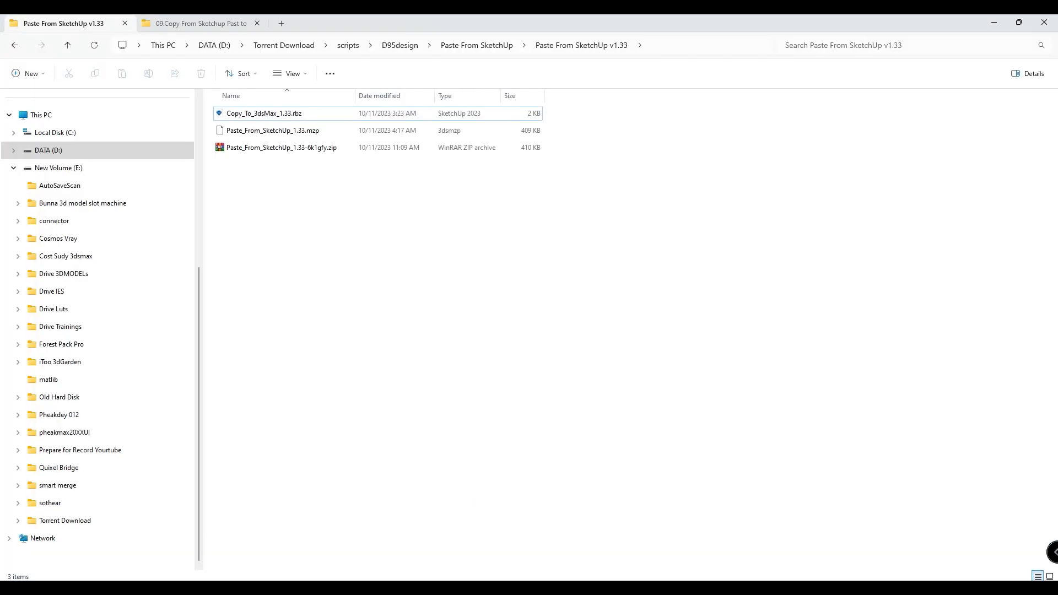
click(282, 131)
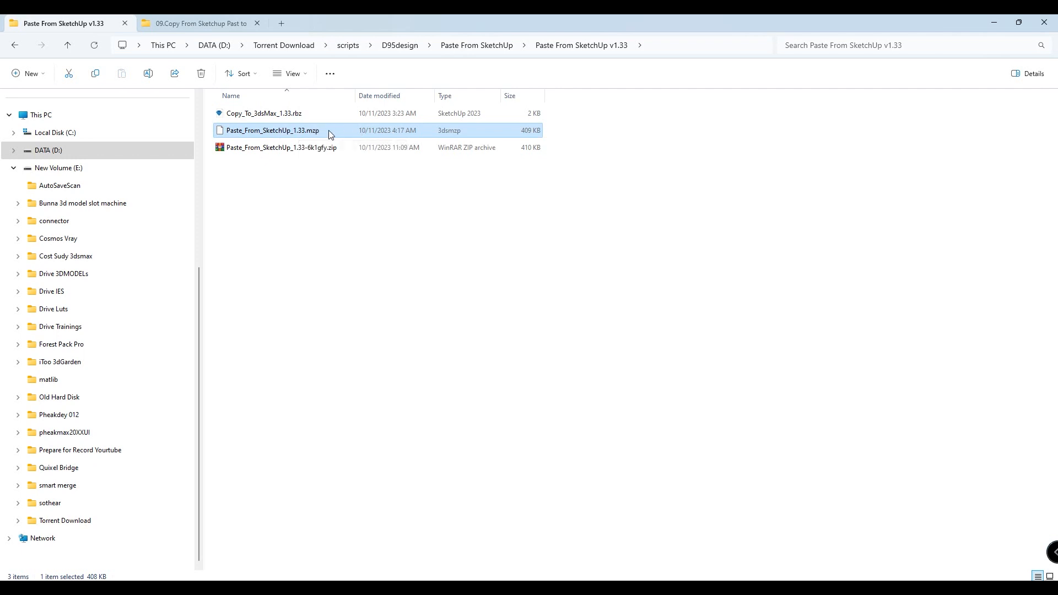
click(662, 45)
right_click(661, 48)
click(695, 75)
click(612, 240)
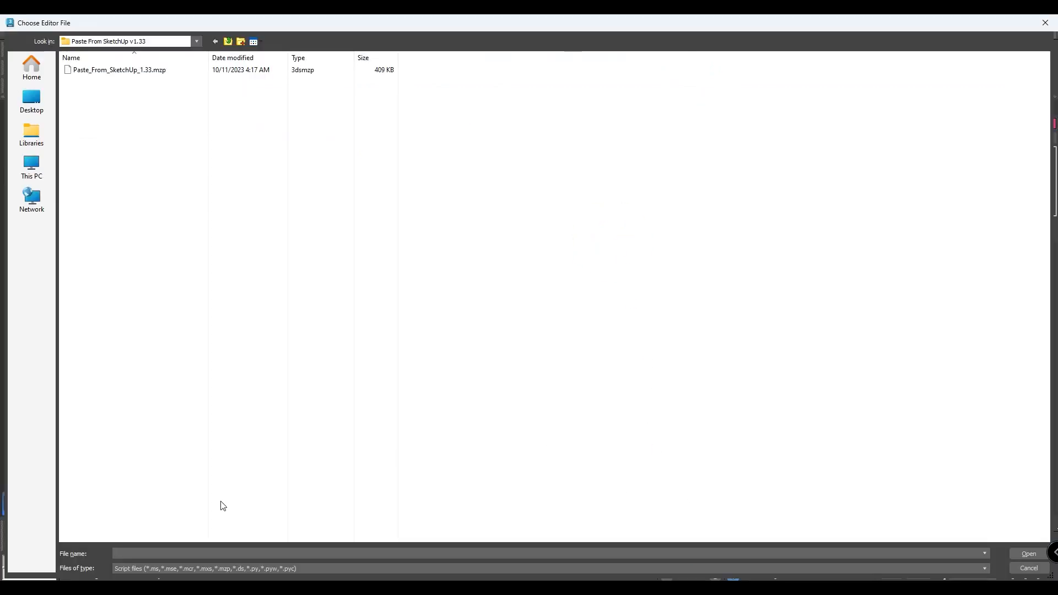
- Paste the folder path into the script chooser, run Paste_From_SketchUp_1.33.mzp and install the script
right_click(195, 555)
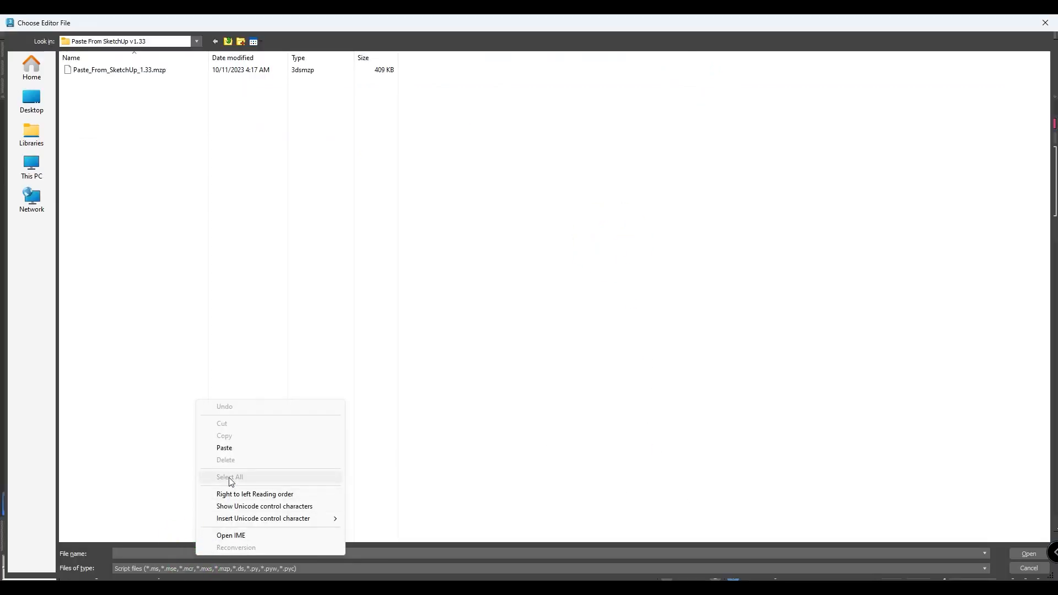
click(235, 448)
click(1029, 553)
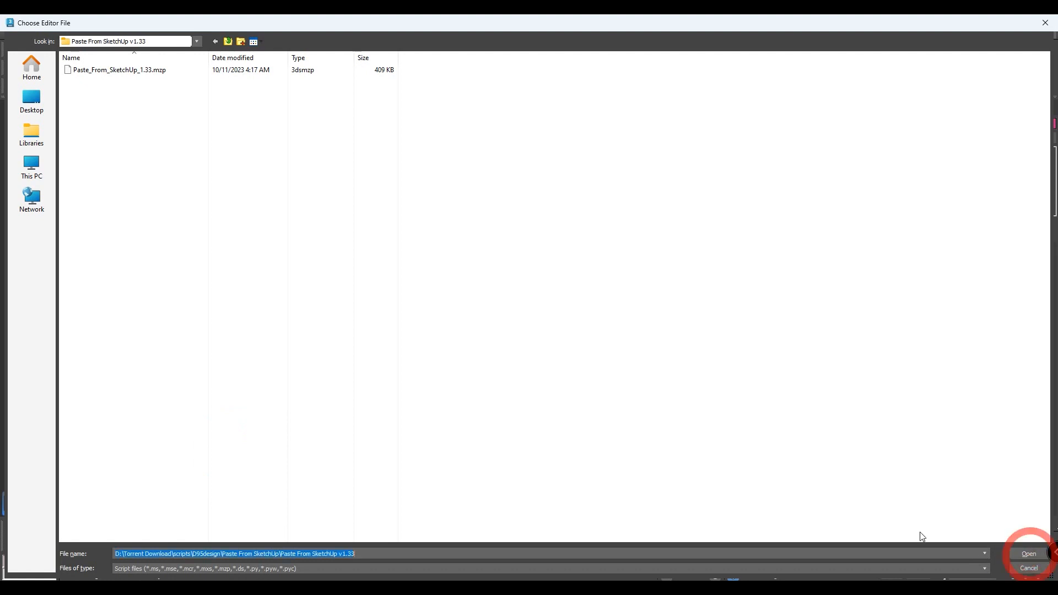
click(140, 74)
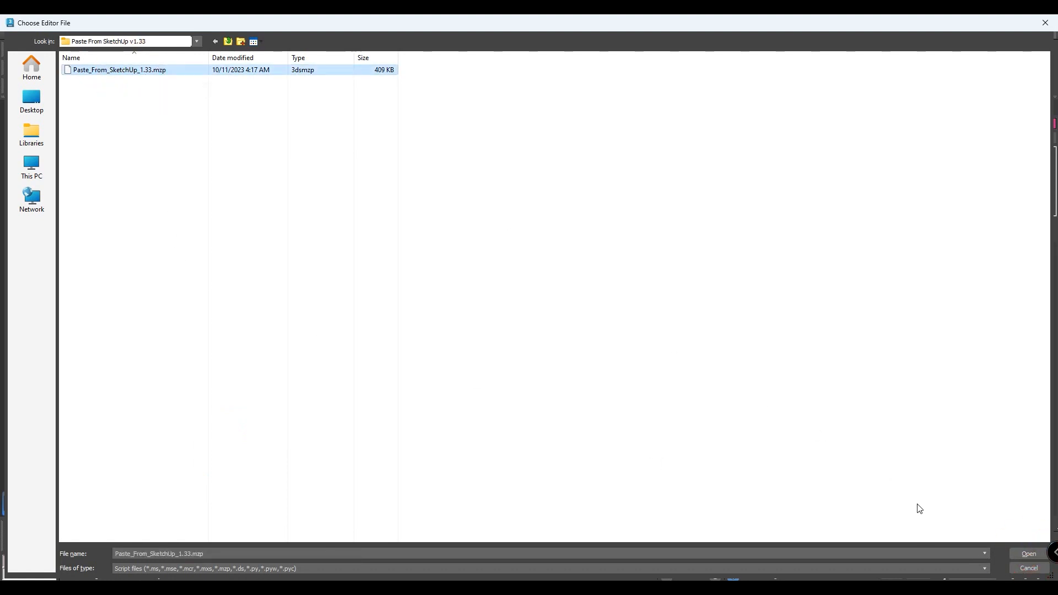
click(1029, 554)
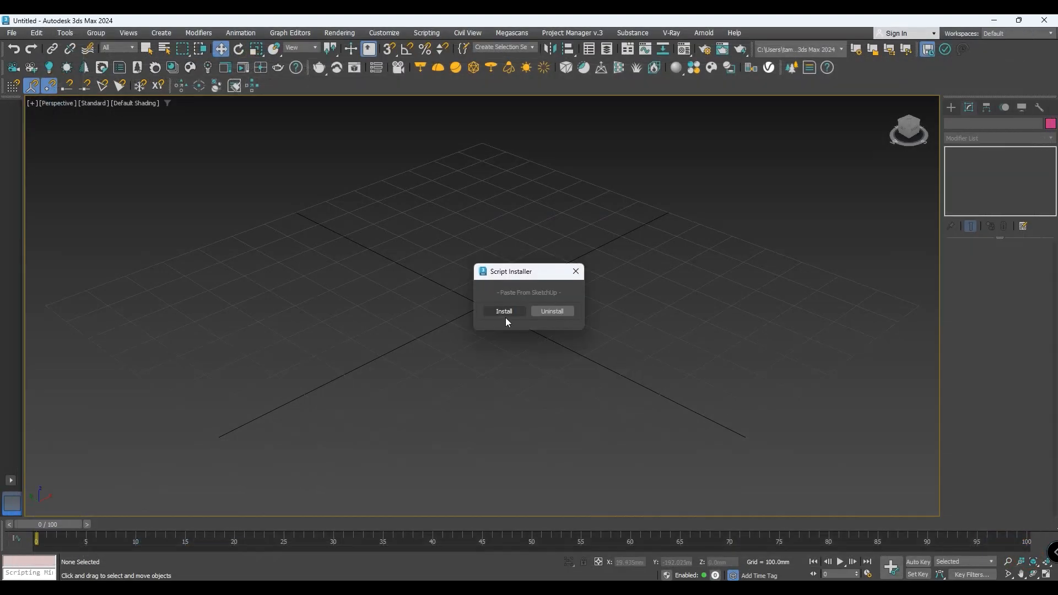
click(499, 312)
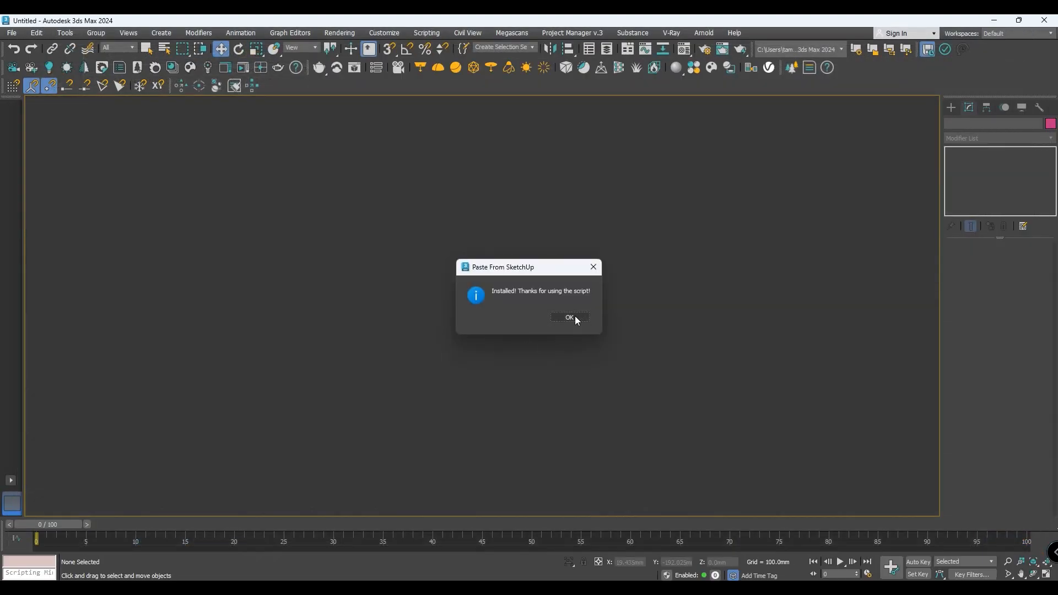
click(575, 318)
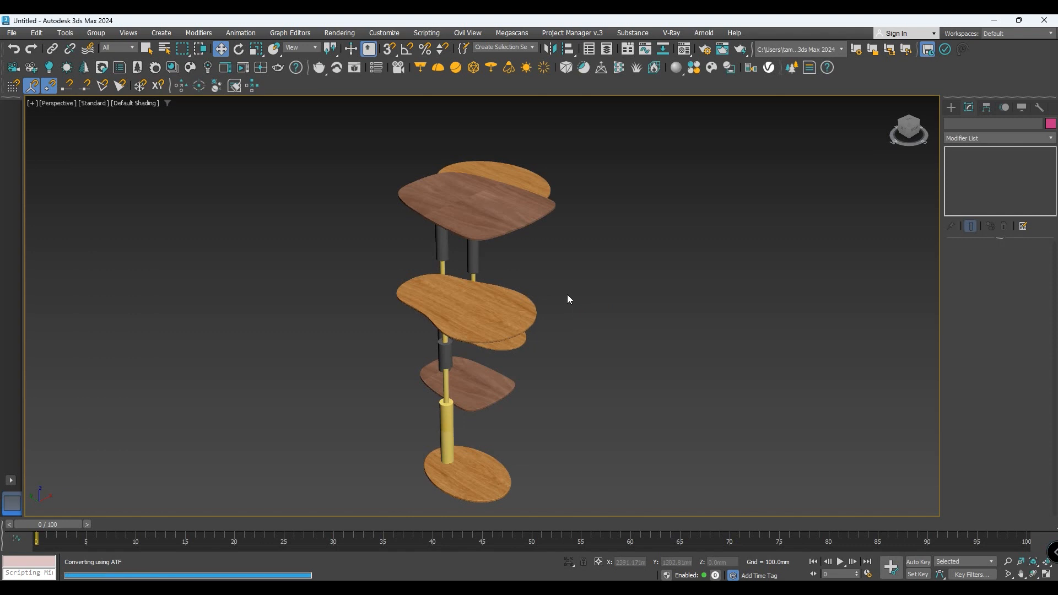
- Inspect the imported side tables from another angle and delete their group from the scene
scroll(560, 292, down, 3)
click(523, 310)
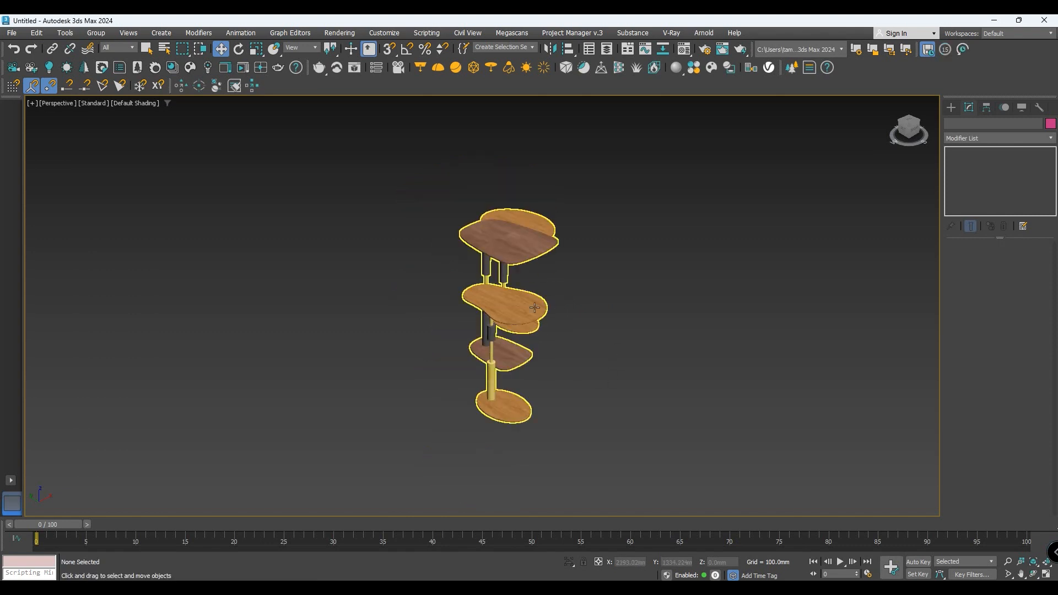
drag(917, 131, 805, 123)
scroll(705, 277, down, 5)
scroll(594, 277, up, 4)
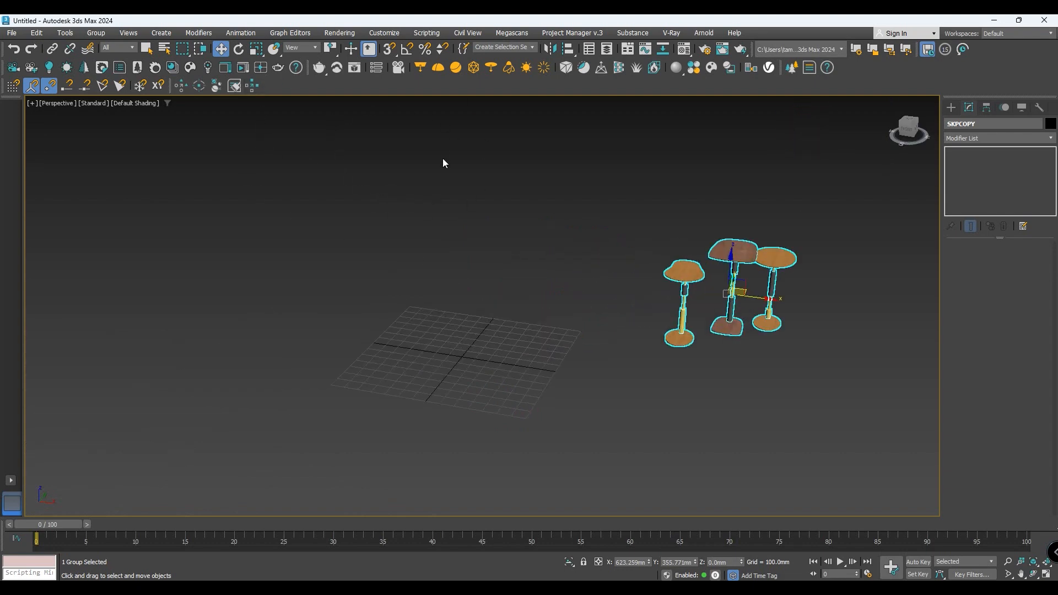
key(Delete)
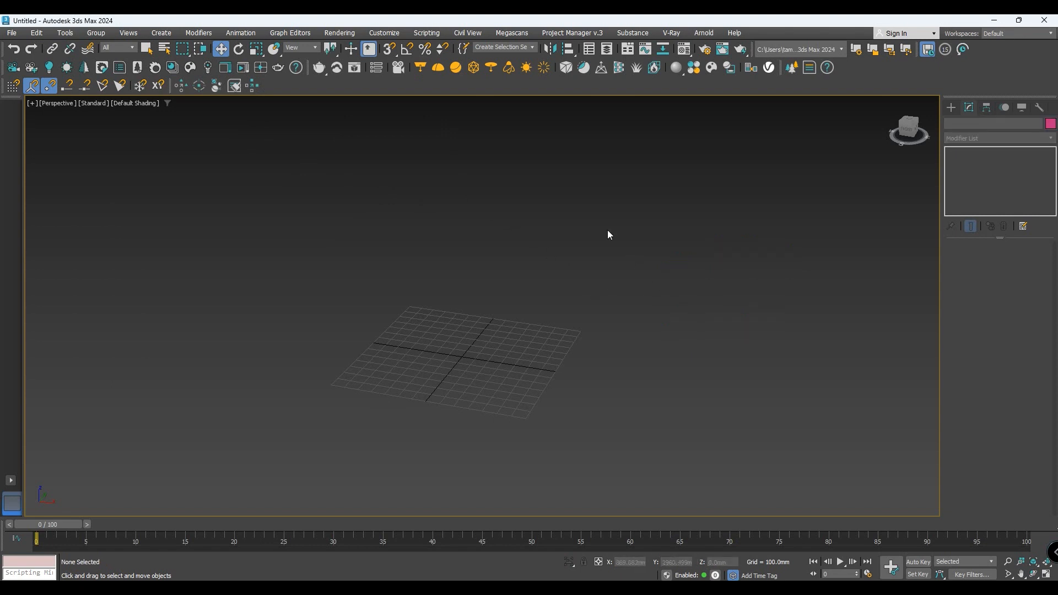
- Open the user interface customization for toolbars and list the actions of the D95 DESIGN category
click(398, 33)
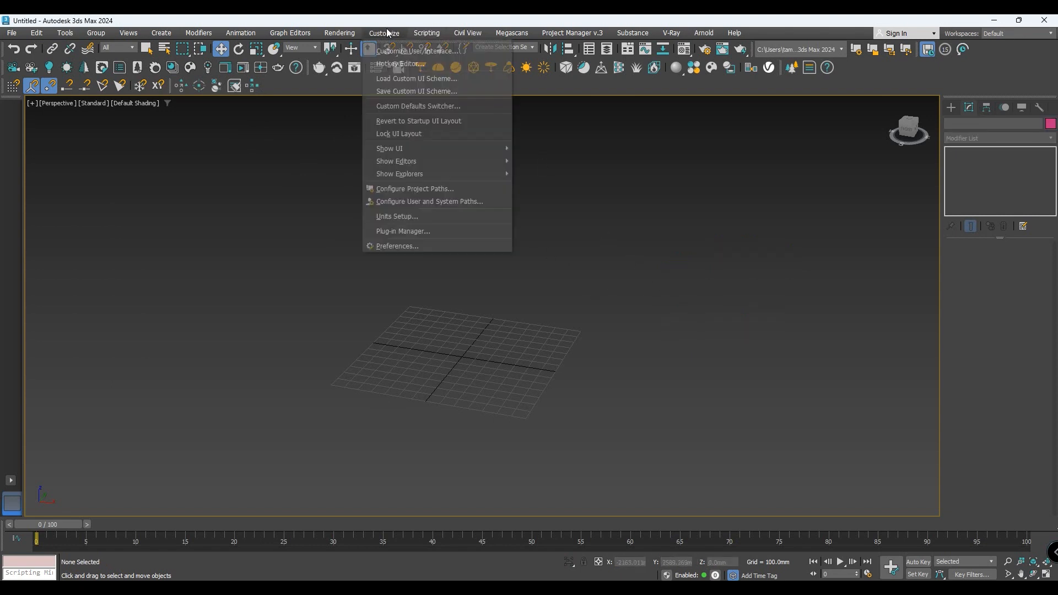
click(451, 51)
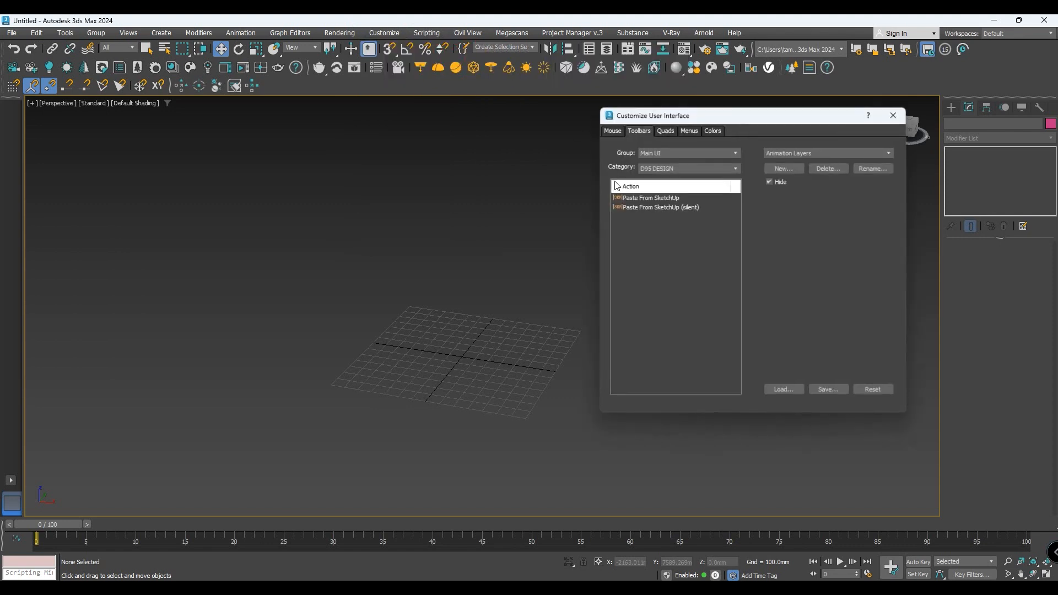
click(613, 134)
click(643, 135)
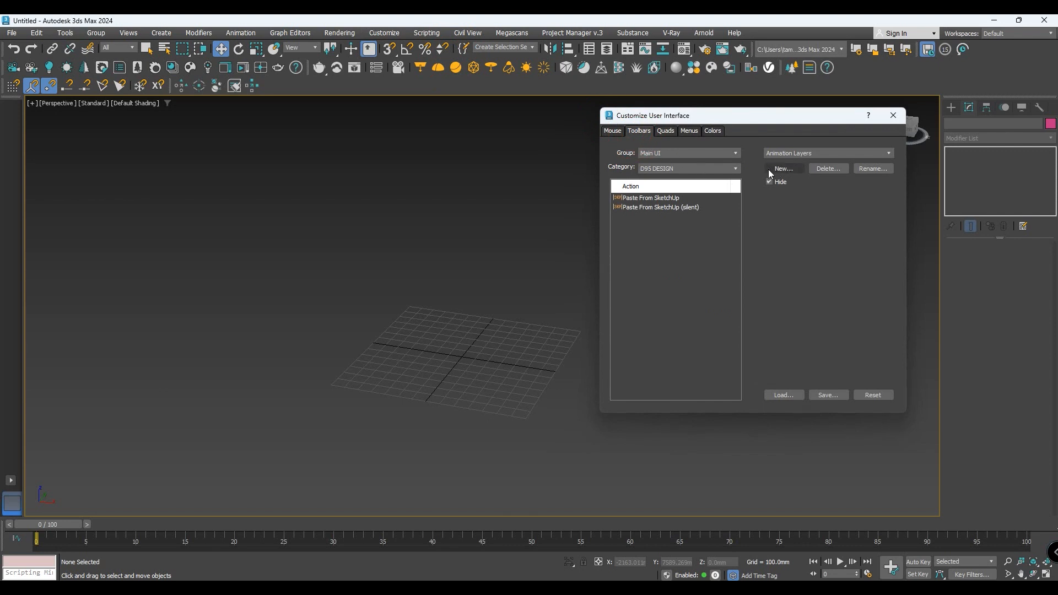
click(723, 169)
scroll(682, 200, up, 3)
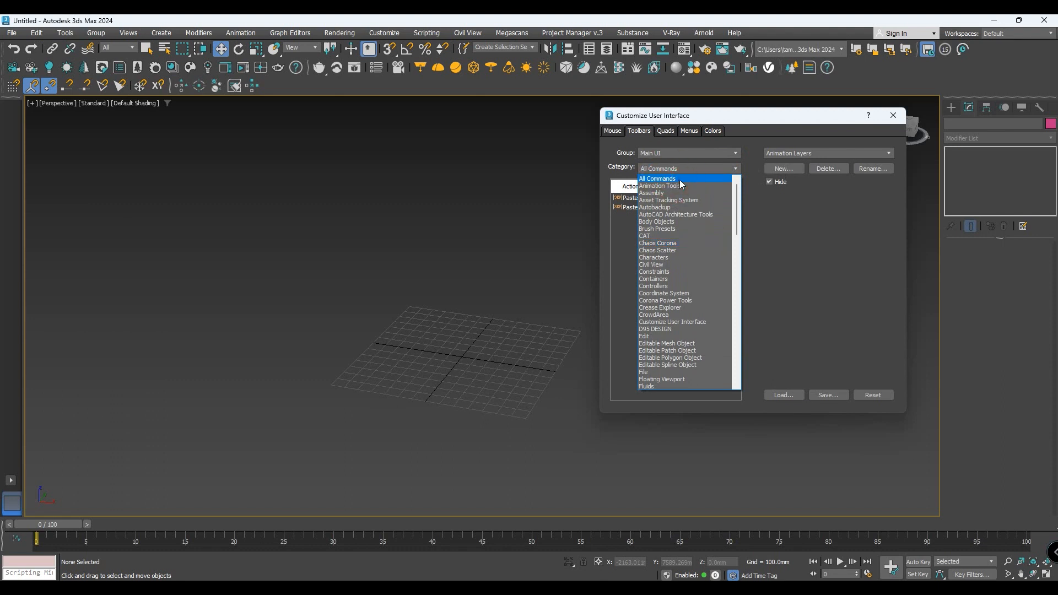
click(680, 179)
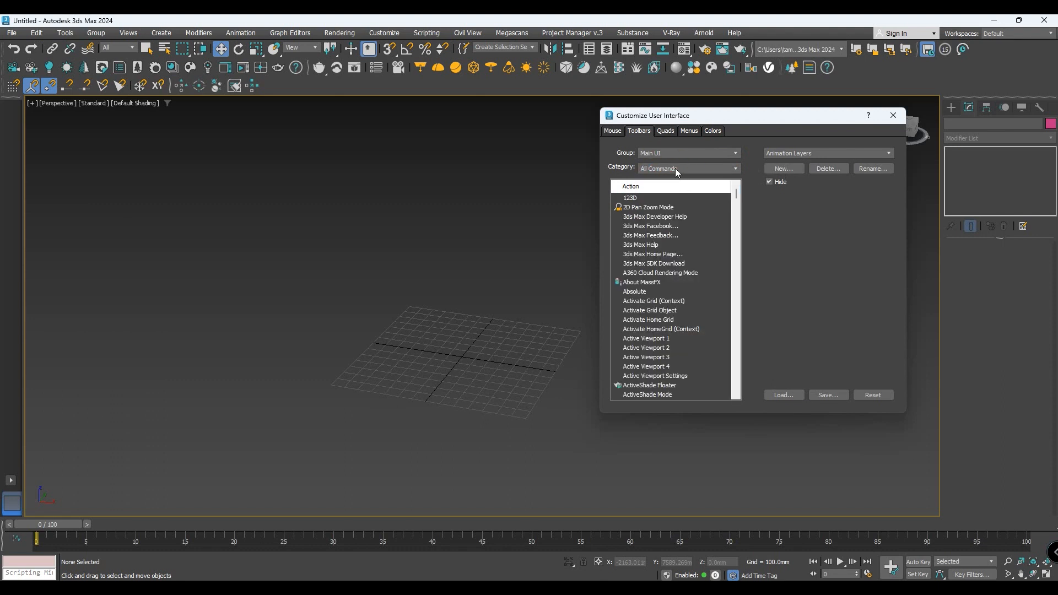
click(708, 169)
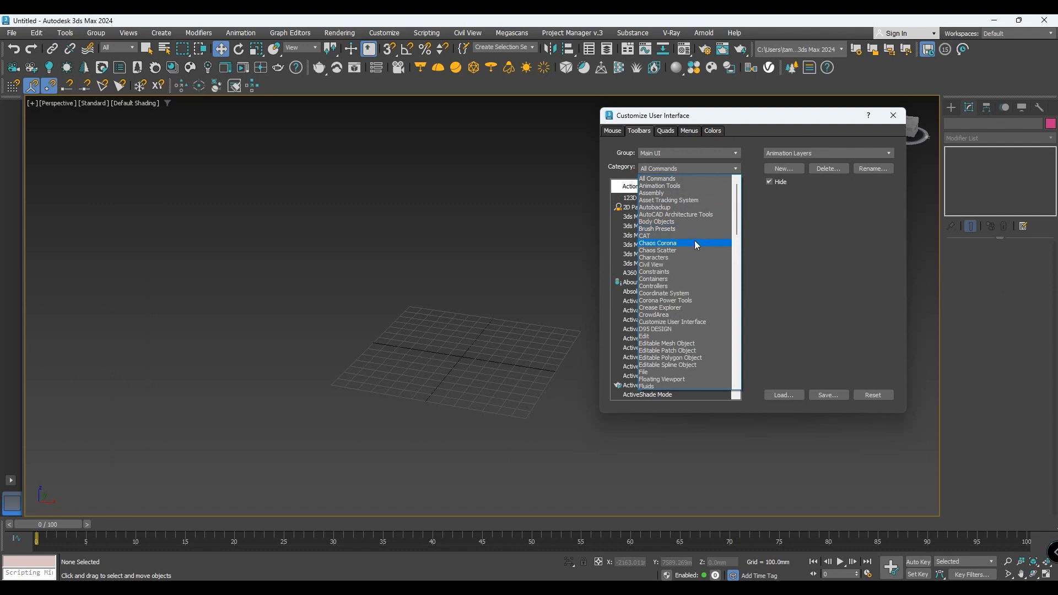
scroll(690, 246, down, 2)
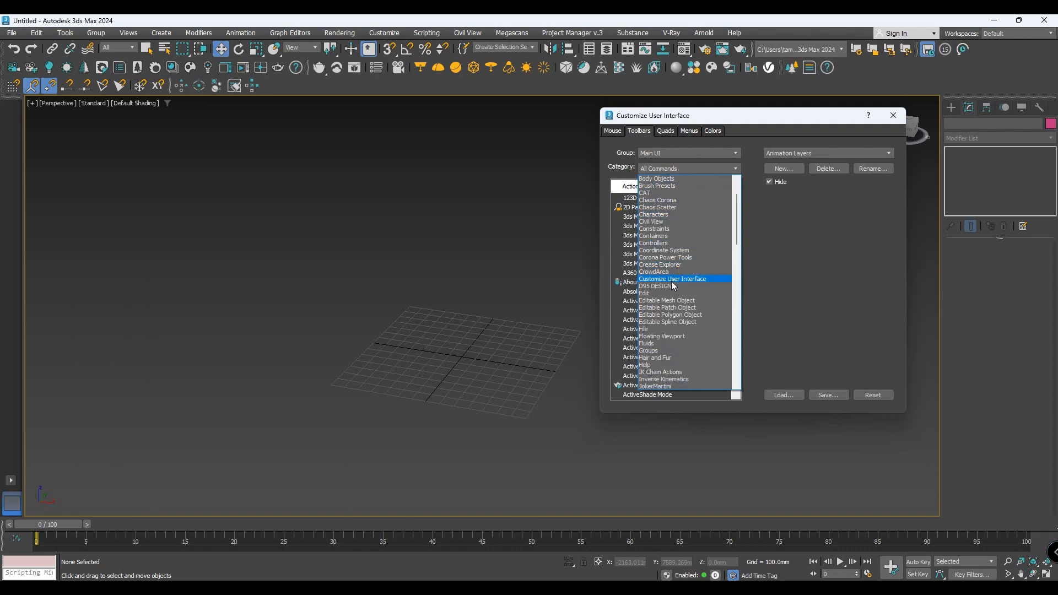
click(673, 286)
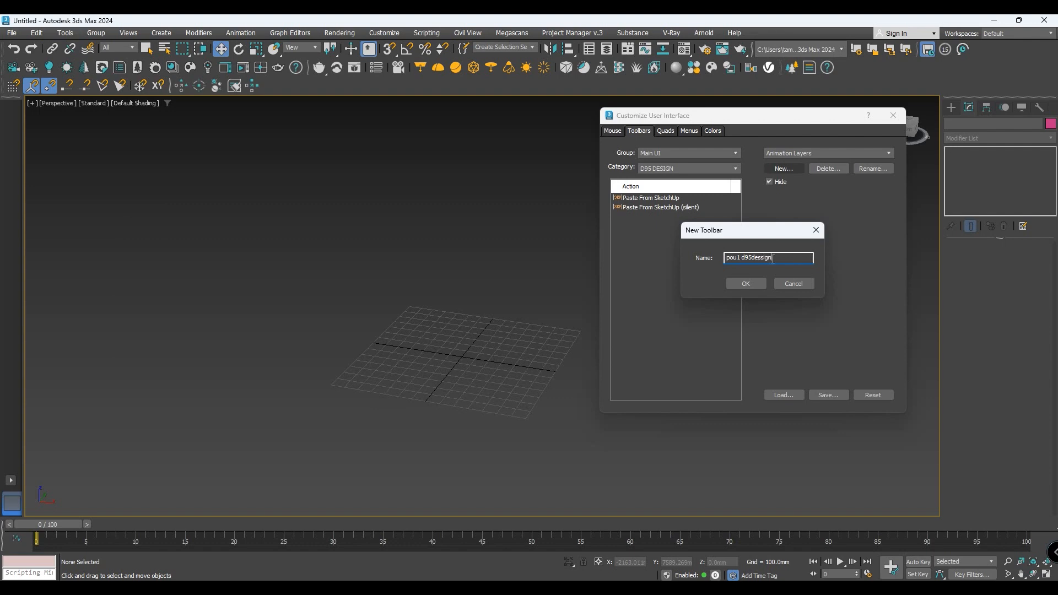
- Create a toolbar named "pou1 d95dessign" and add Paste From SketchUp and Paste From SketchUp (silent) to it
click(749, 282)
drag(755, 292, 466, 277)
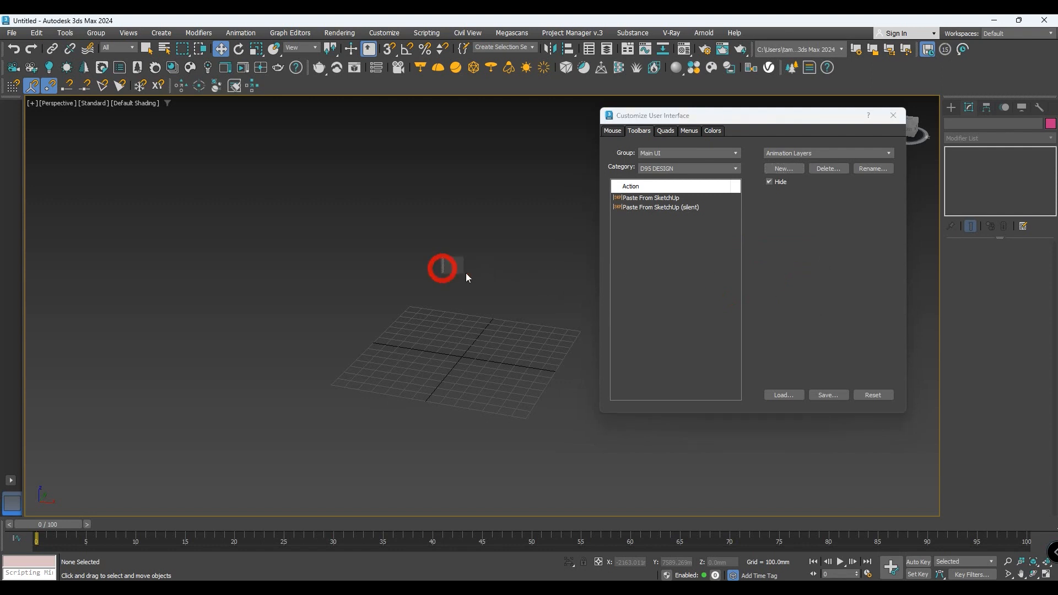
mouse_move(663, 200)
mouse_down()
mouse_move(438, 272)
mouse_move(452, 269)
mouse_up()
click(641, 209)
drag(656, 211, 464, 273)
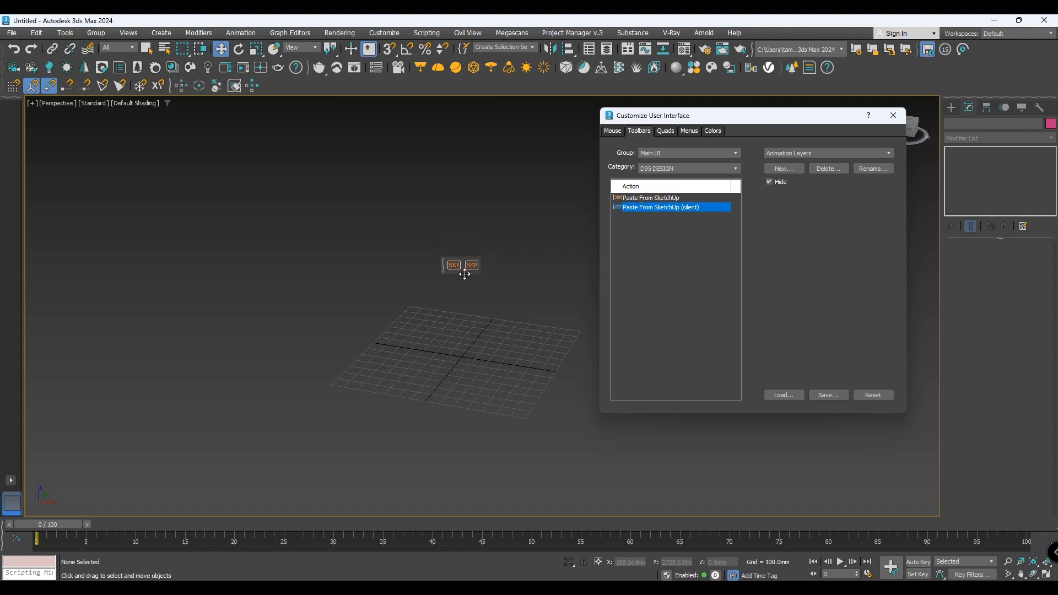
click(893, 115)
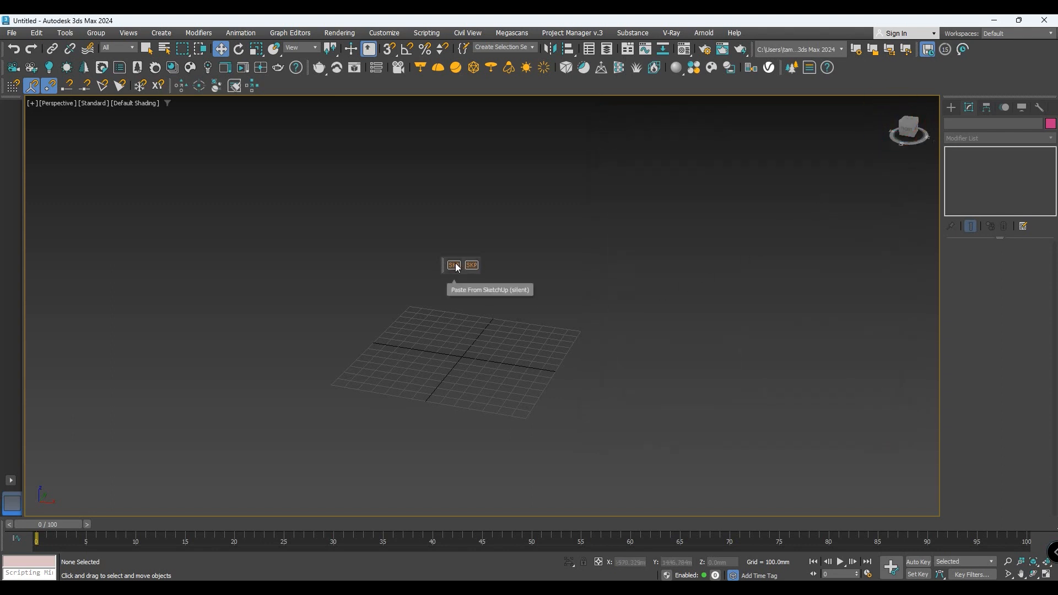
- Import the copied side tables with Paste From SketchUp using the Legacy Importer, and dock the new toolbar with the existing ones
click(472, 266)
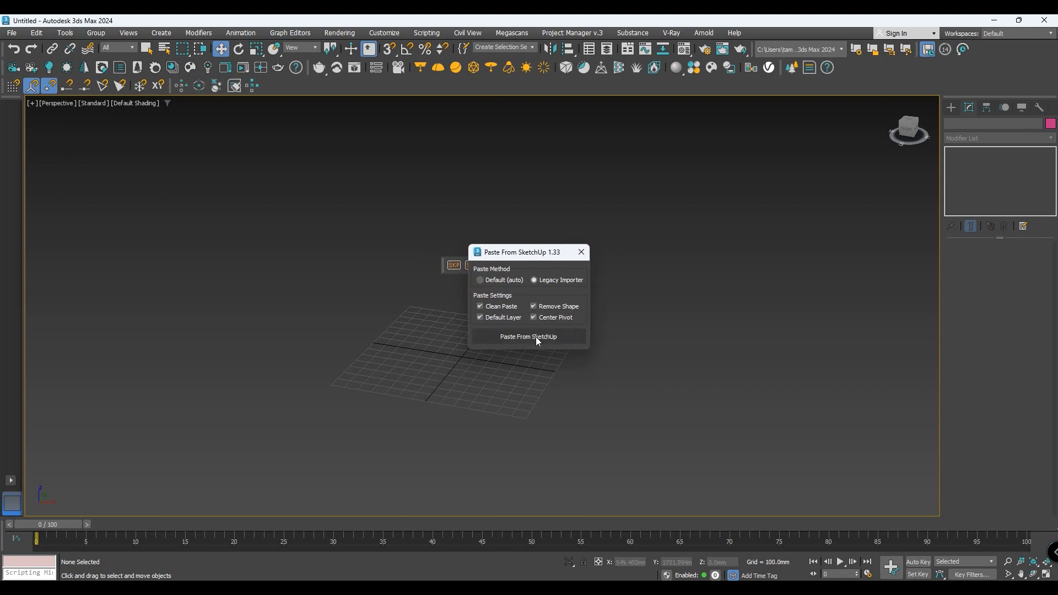
click(528, 336)
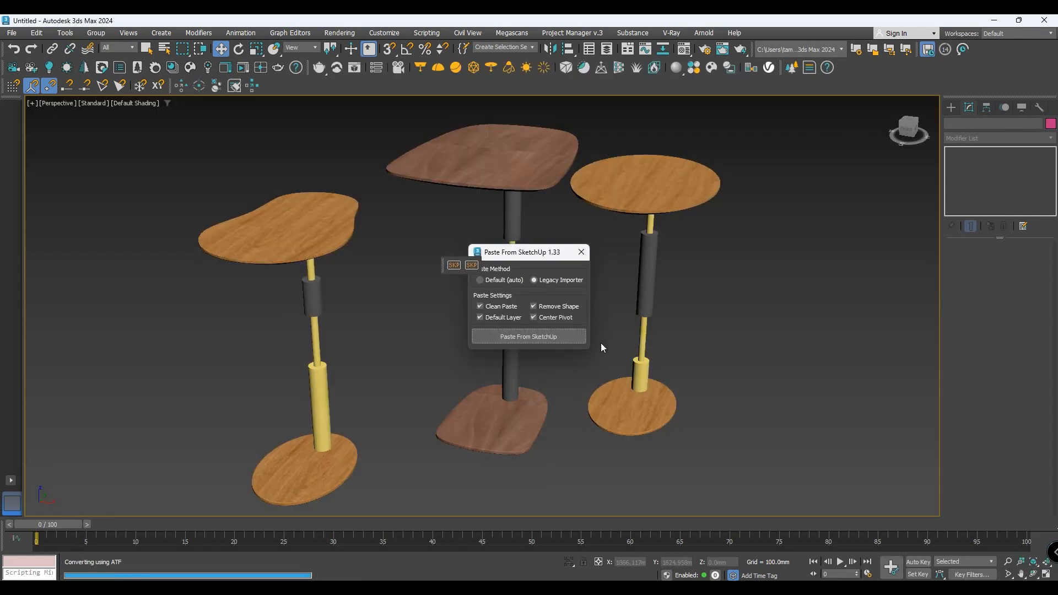
drag(505, 251, 800, 238)
scroll(462, 300, down, 5)
mouse_move(444, 270)
mouse_down()
mouse_move(322, 163)
mouse_move(288, 94)
mouse_up()
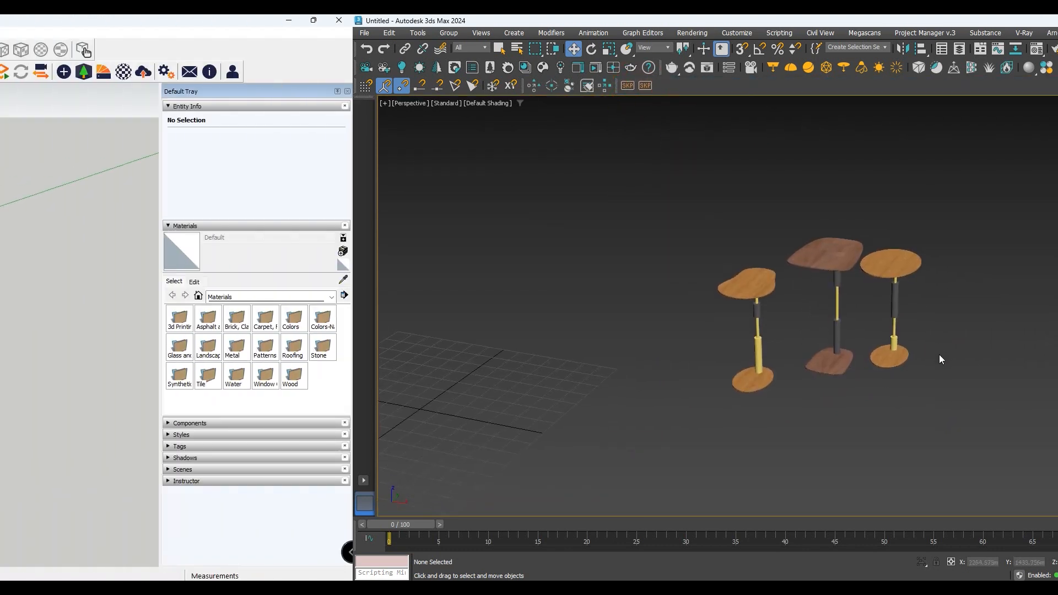
- In SketchUp, load the 3D Warehouse model "box for vinyl records" directly into the model and place it beside the side tables
click(11, 515)
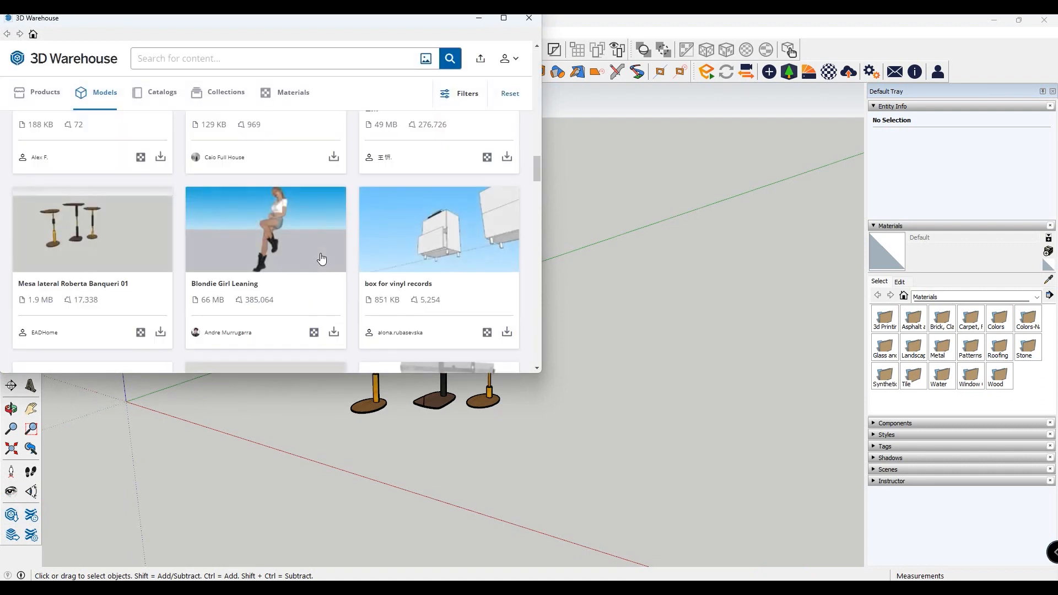
scroll(321, 259, down, 3)
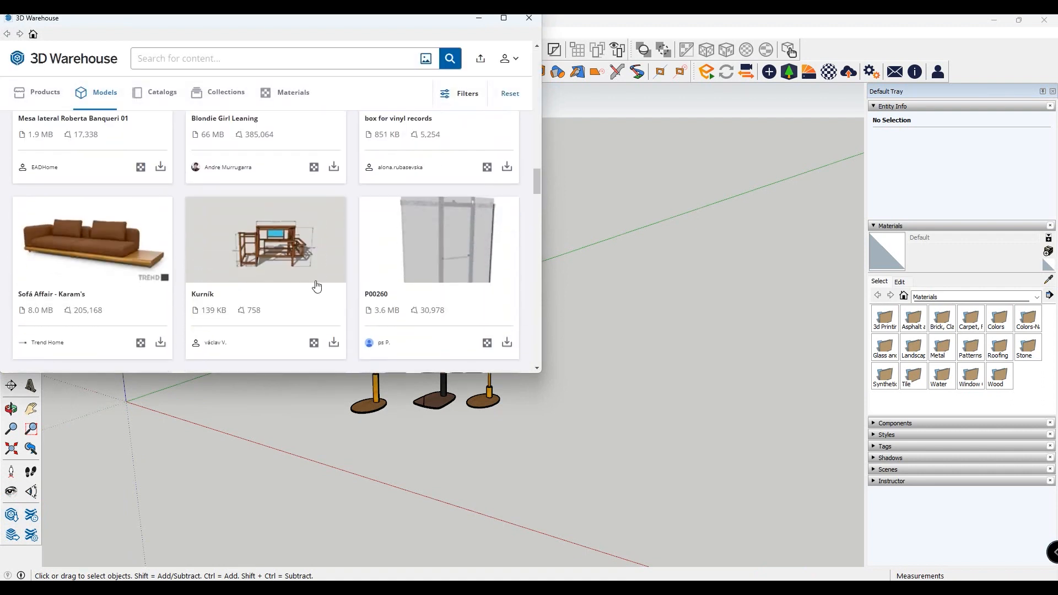
scroll(317, 286, up, 3)
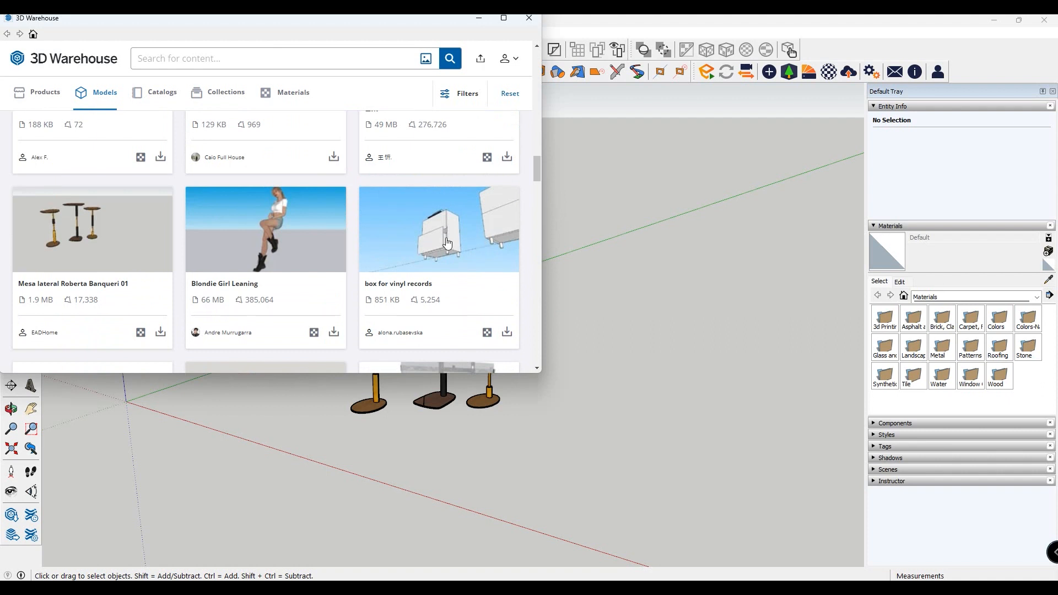
click(507, 332)
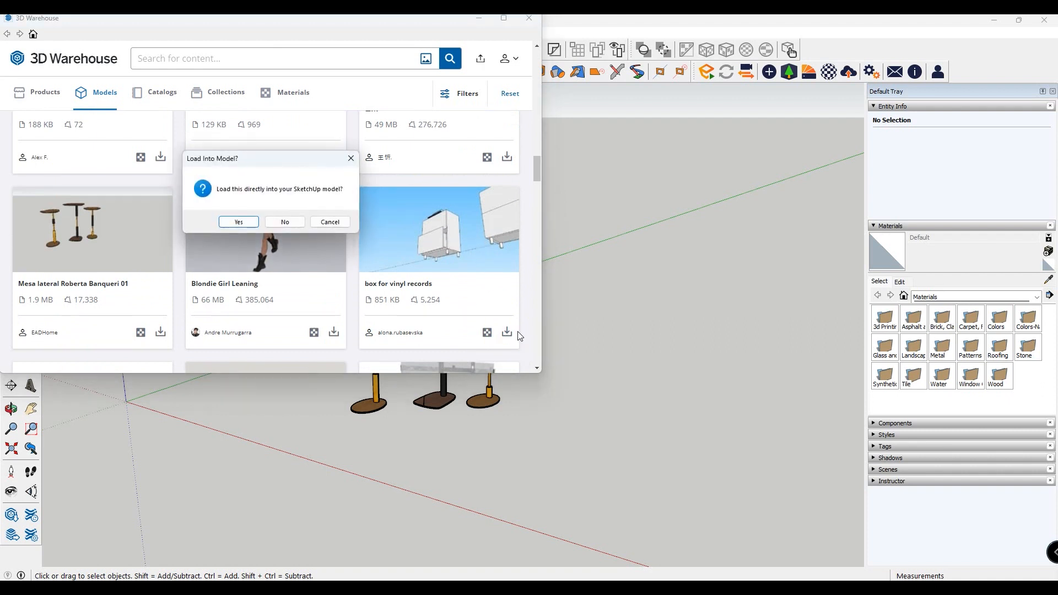
click(228, 222)
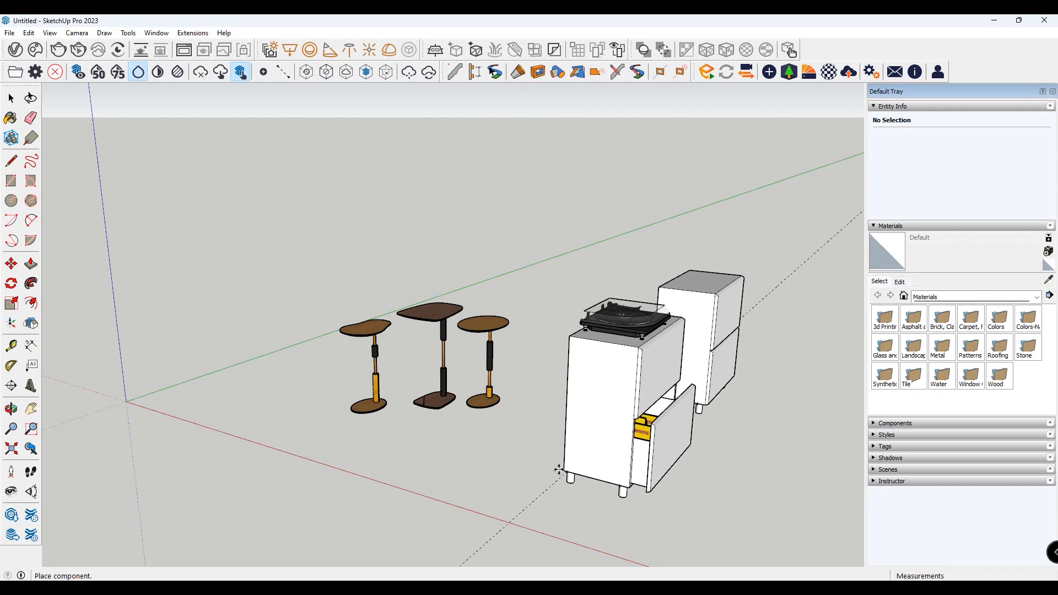
click(560, 430)
- Copy the placed vinyl record cabinet component from SketchUp with Copy to 3ds Max
scroll(706, 441, down, 2)
middle_drag(707, 442, 500, 452)
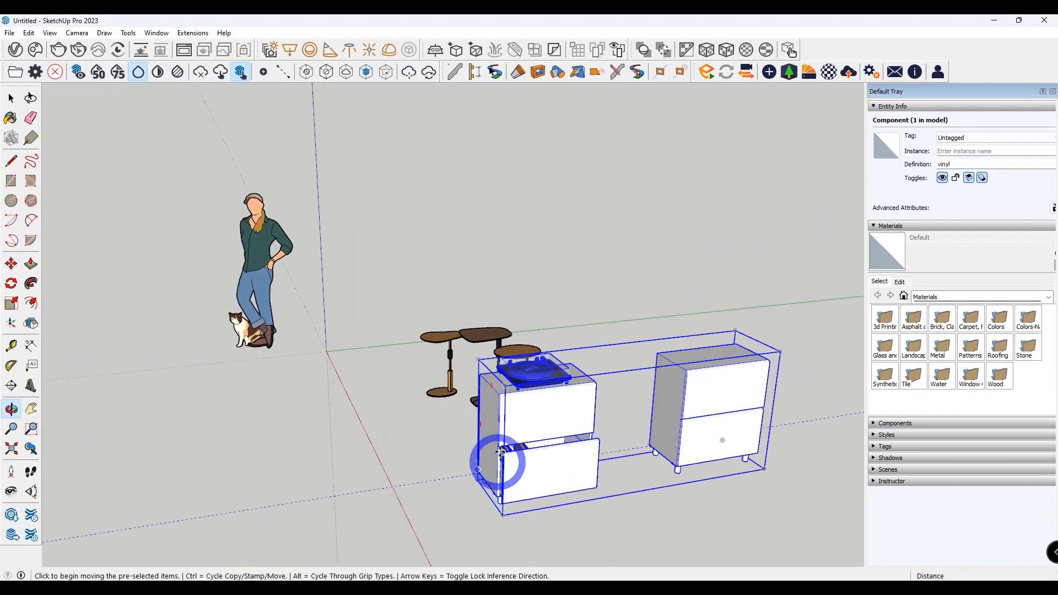
click(192, 33)
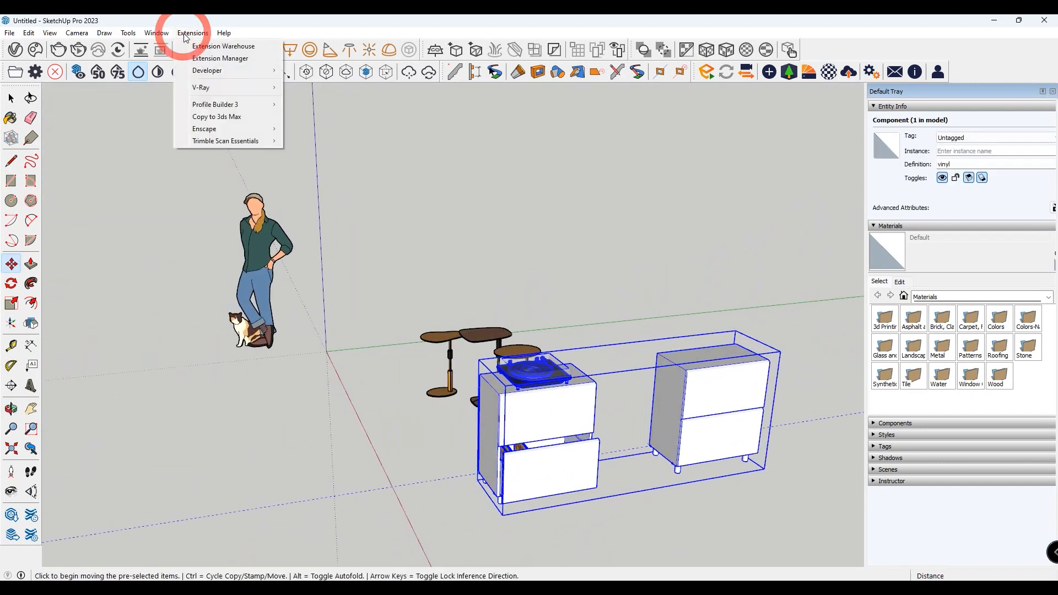
click(257, 120)
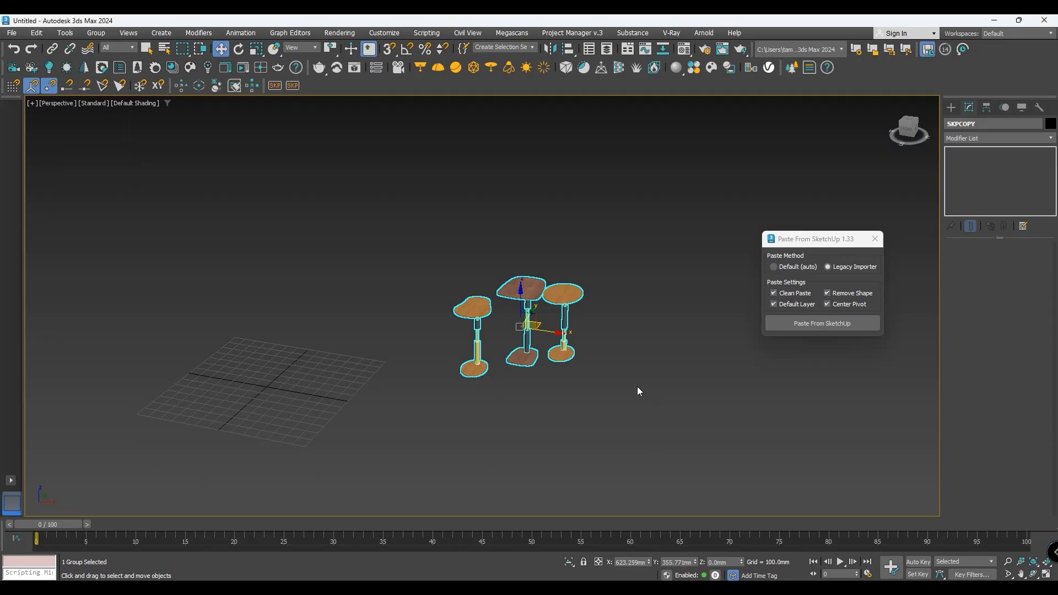
- Switch to 3ds Max, close the Paste From SketchUp dialog and import the copied cabinets with Paste From SketchUp (silent)
click(874, 239)
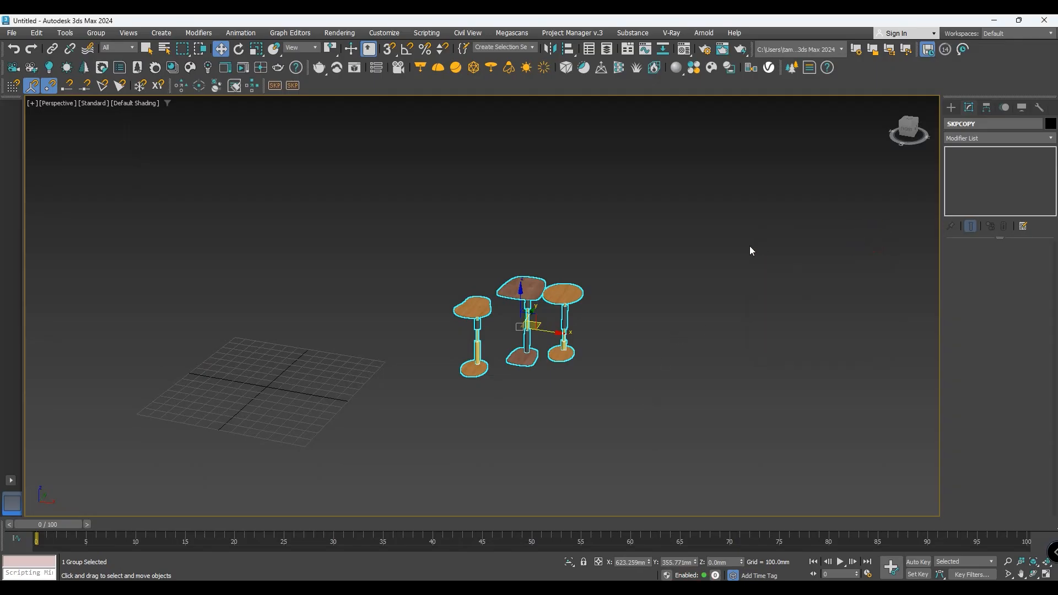
click(278, 86)
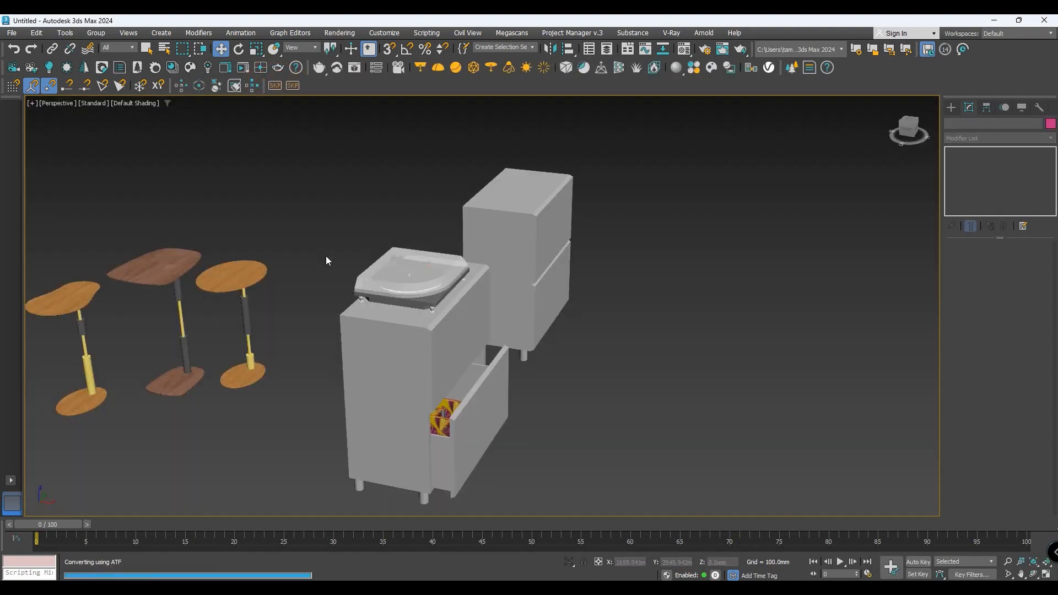
scroll(632, 270, up, 2)
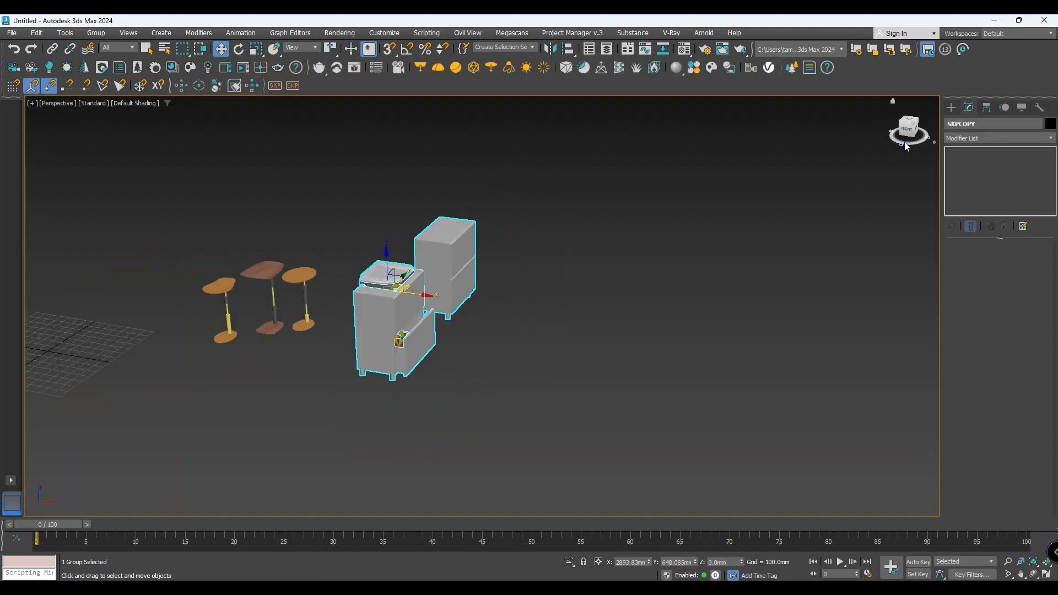
mouse_move(903, 133)
mouse_down()
mouse_move(870, 132)
mouse_move(898, 131)
mouse_up()
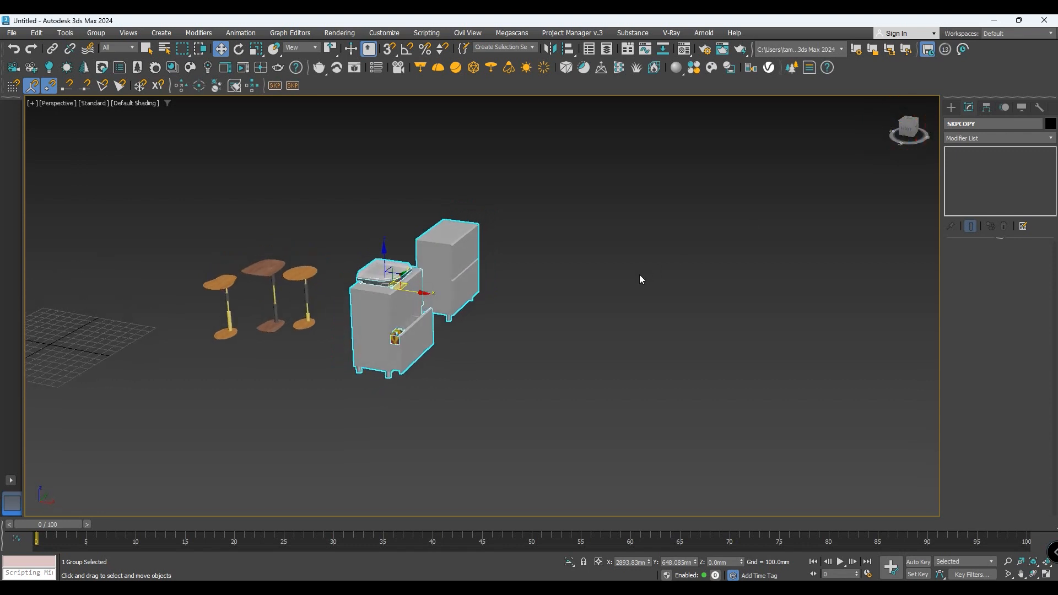
- Delete the imported record cabinets and the side tables from the scene
click(296, 345)
click(397, 347)
key(Delete)
click(308, 320)
key(Delete)
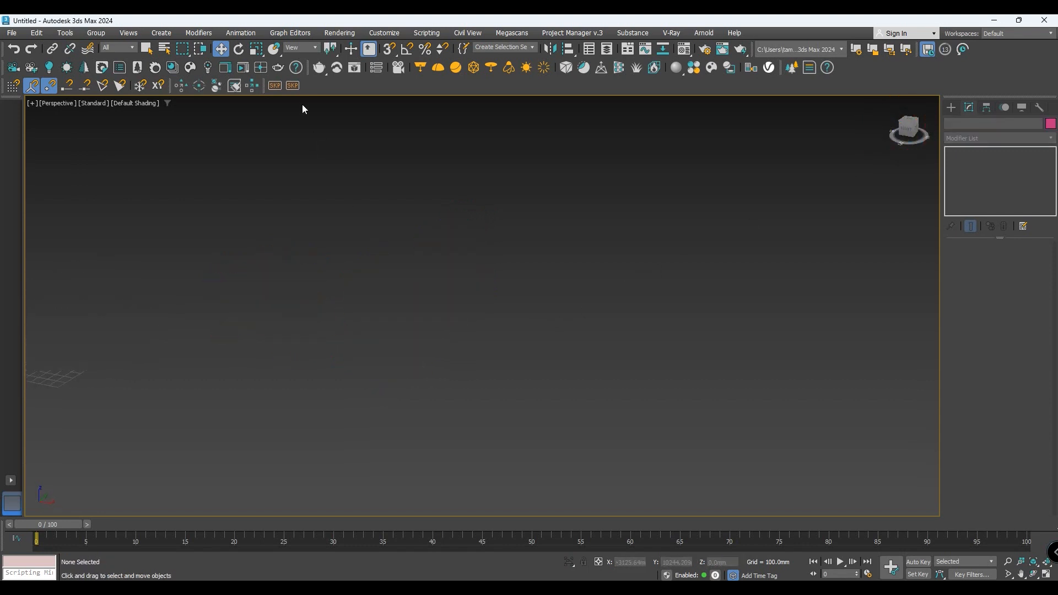
- Import the copied record cabinets again through the Paste From SketchUp dialog using the Legacy Importer
click(292, 86)
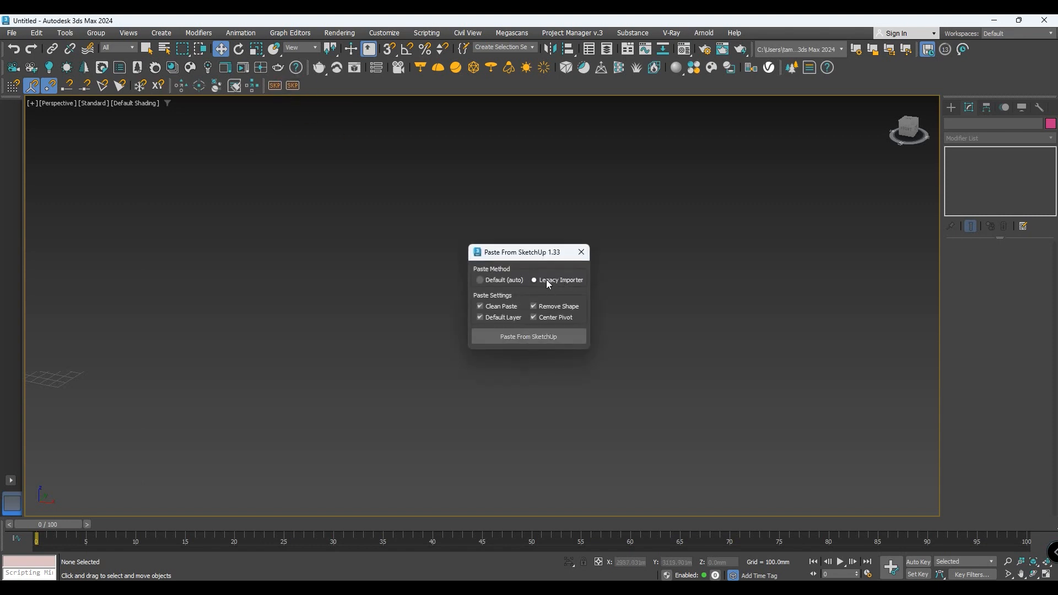
click(540, 335)
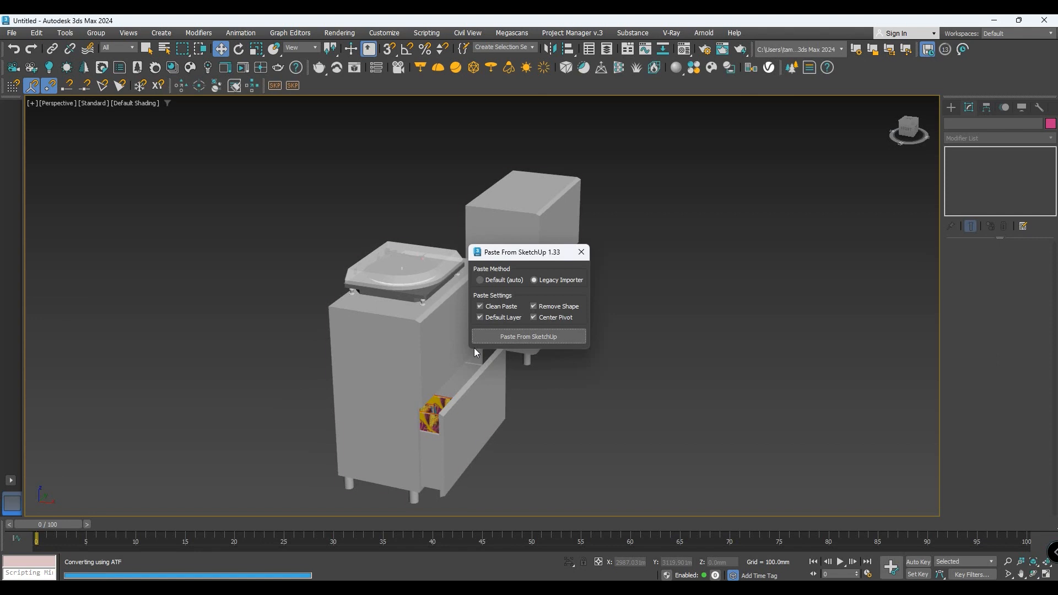